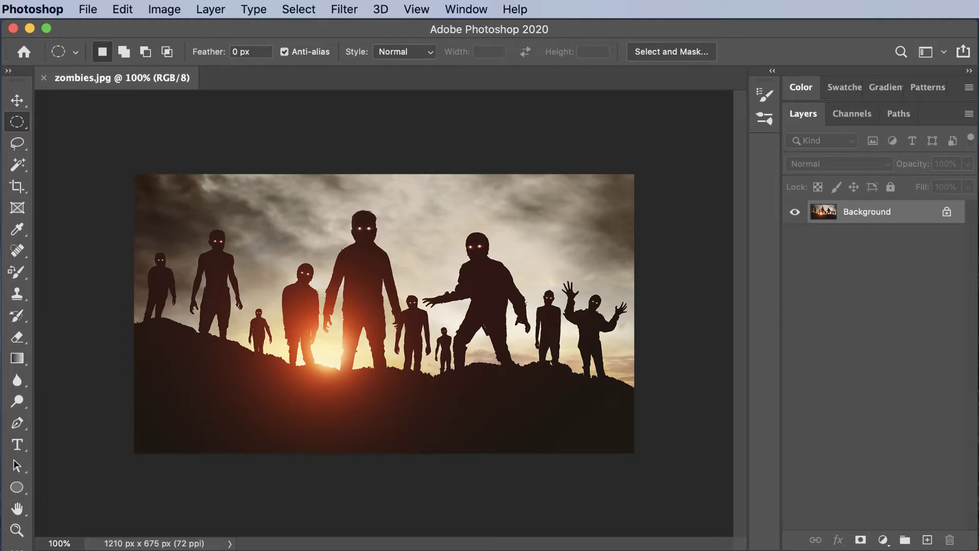
# Run Select Subject on the zombie photo, then switch to Finder to fetch JackJack2.jpg
pyautogui.click(308, 9)
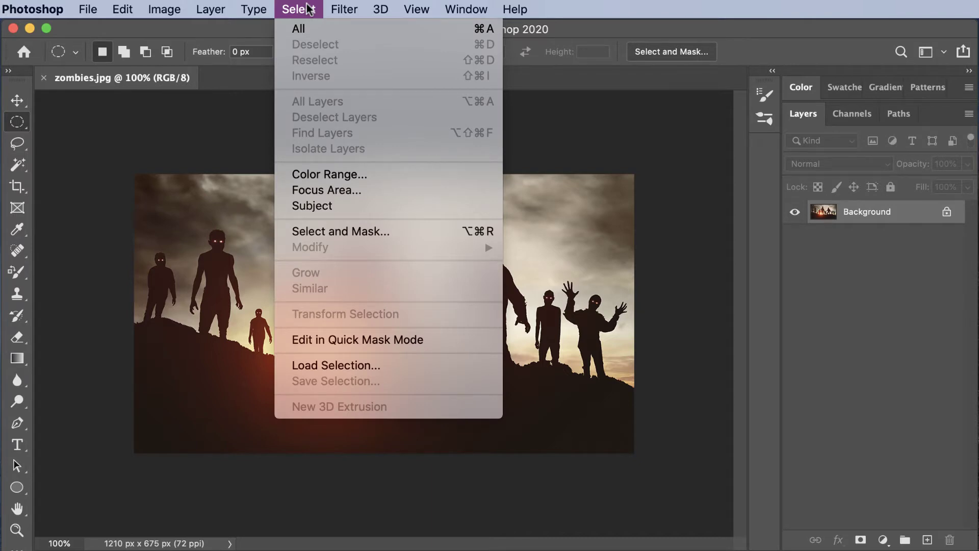
pyautogui.click(308, 10)
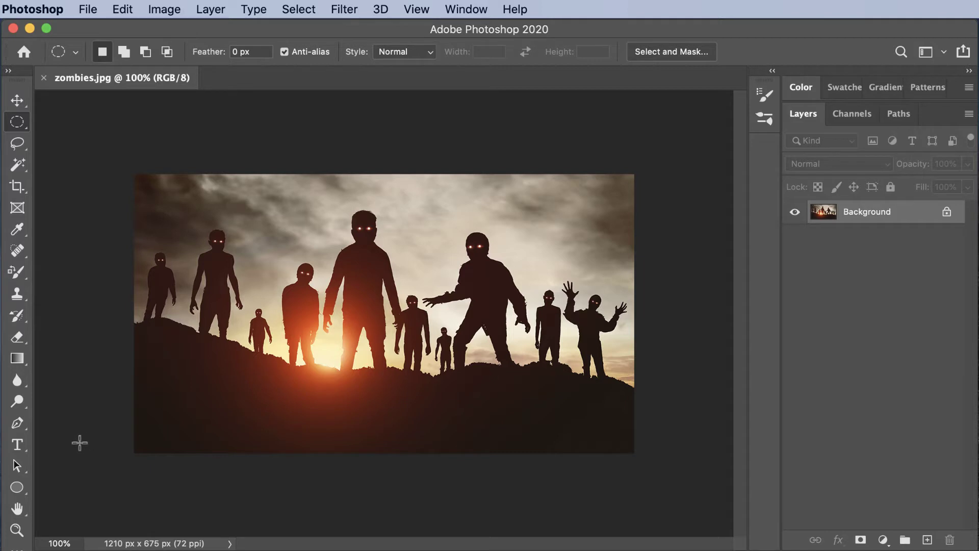
pyautogui.click(292, 6)
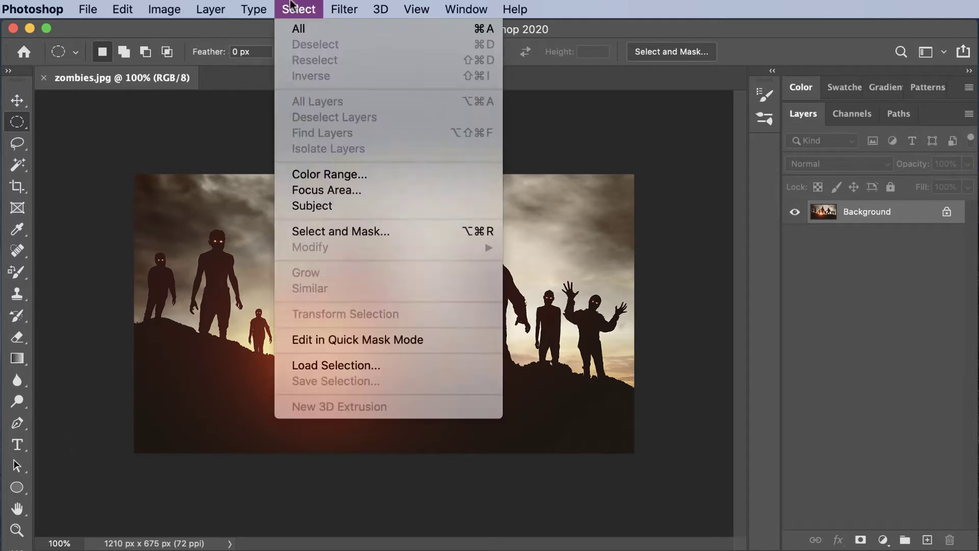
pyautogui.click(316, 209)
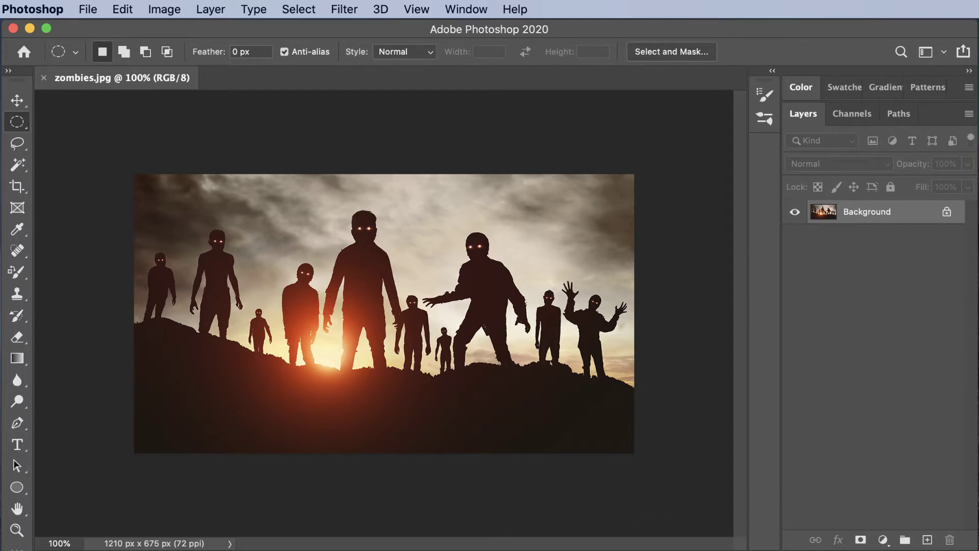
pyautogui.press('super+Tab')
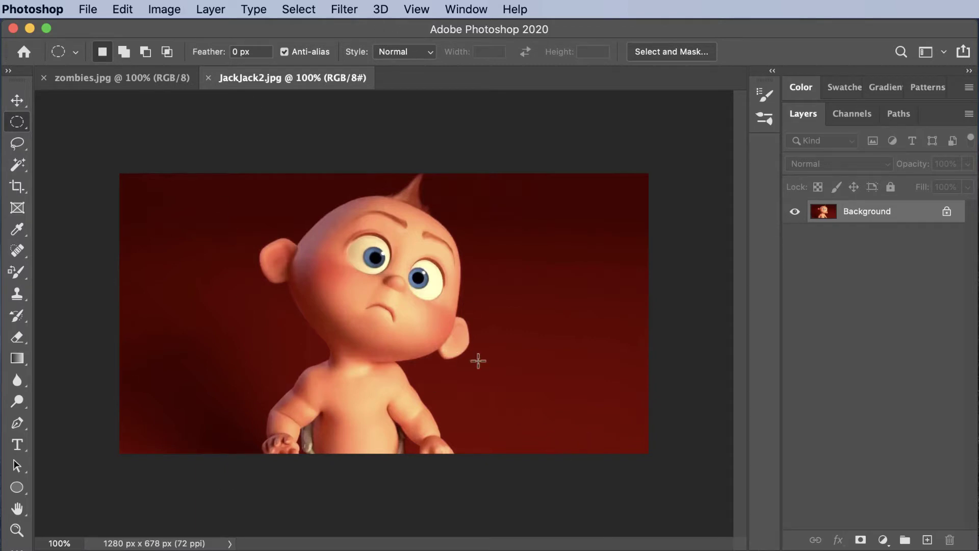
# Select the baby with Select Subject, then lasso-subtract the chair gap beside his arm
pyautogui.click(299, 7)
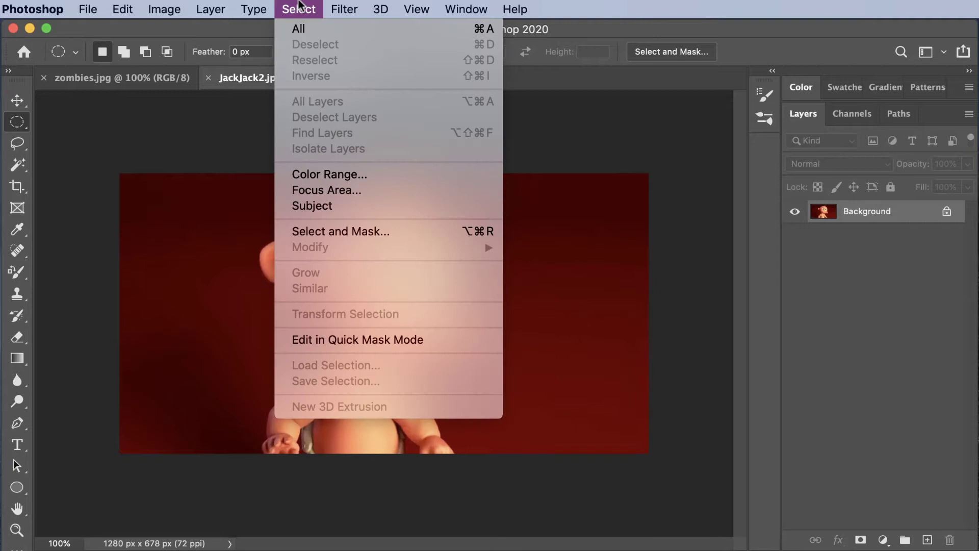
pyautogui.click(308, 210)
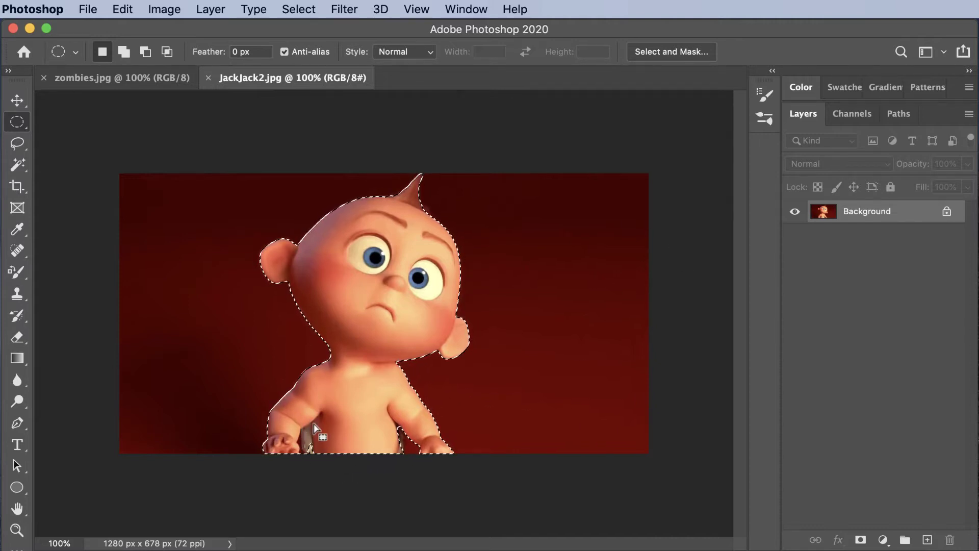
pyautogui.click(18, 144)
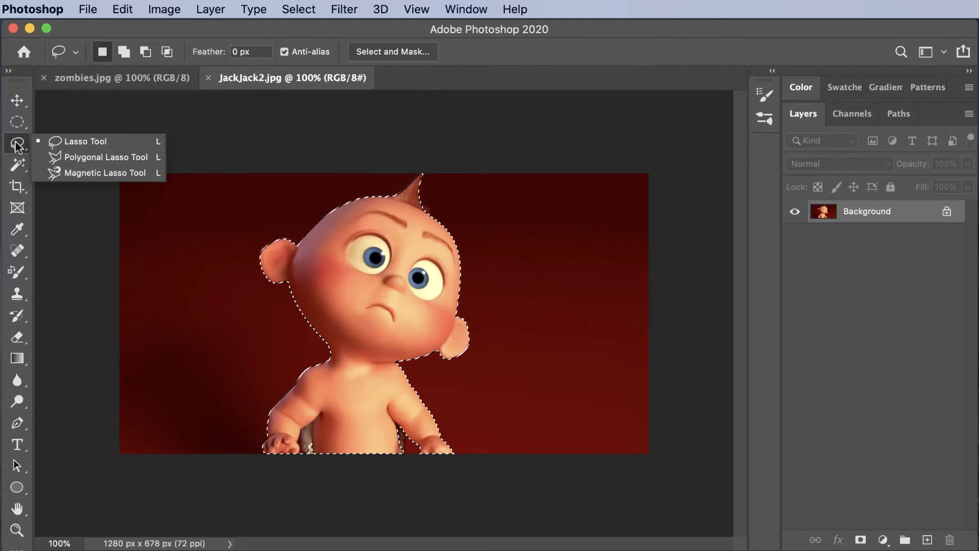
pyautogui.click(69, 141)
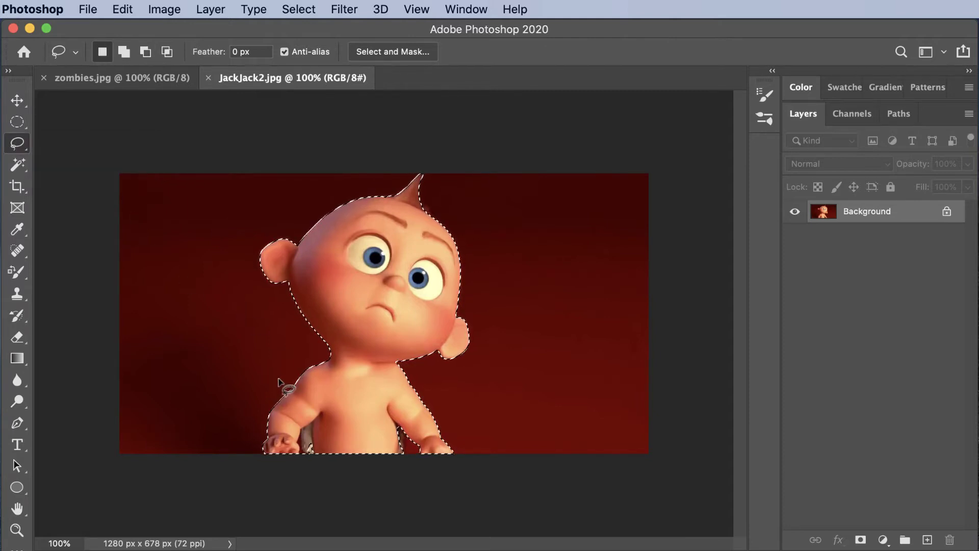
pyautogui.press('alt')
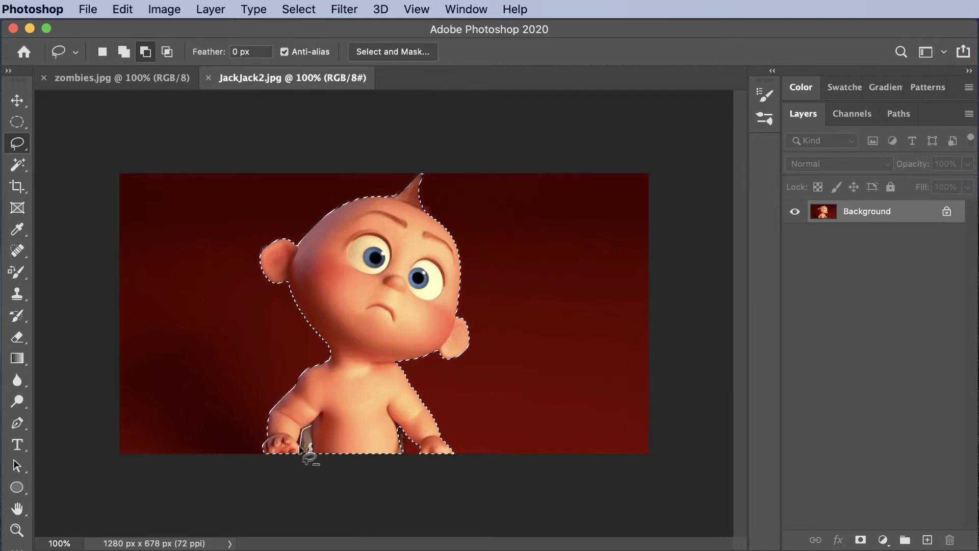
pyautogui.moveTo(309, 458)
pyautogui.mouseDown()
pyautogui.moveTo(319, 442)
pyautogui.moveTo(307, 451)
pyautogui.mouseUp()
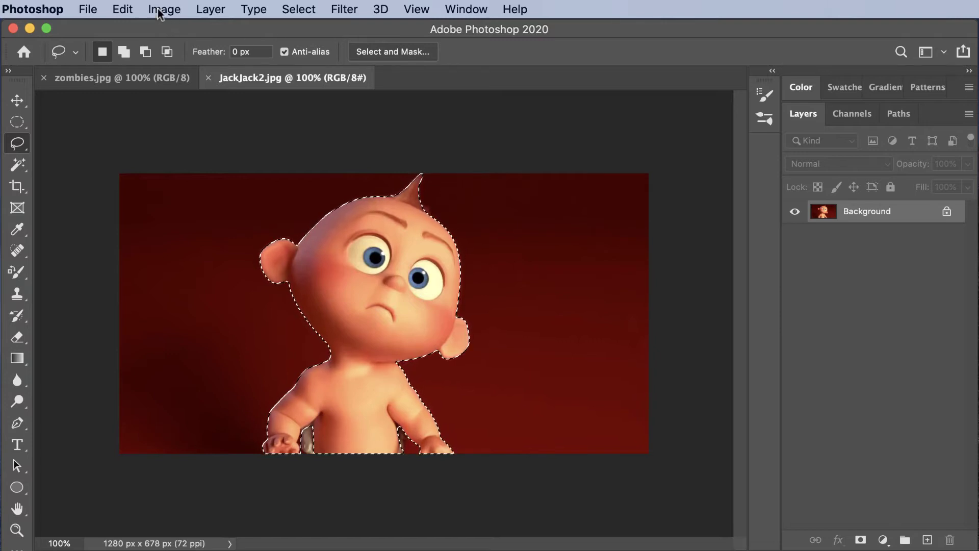
# Copy the selected baby and paste him into zombies.jpg as a new layer
pyautogui.click(121, 8)
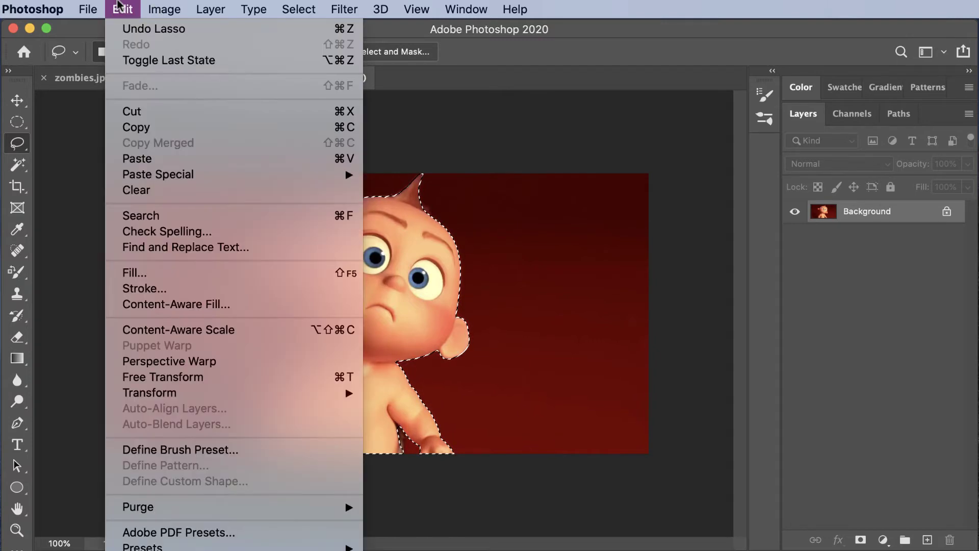
pyautogui.click(126, 130)
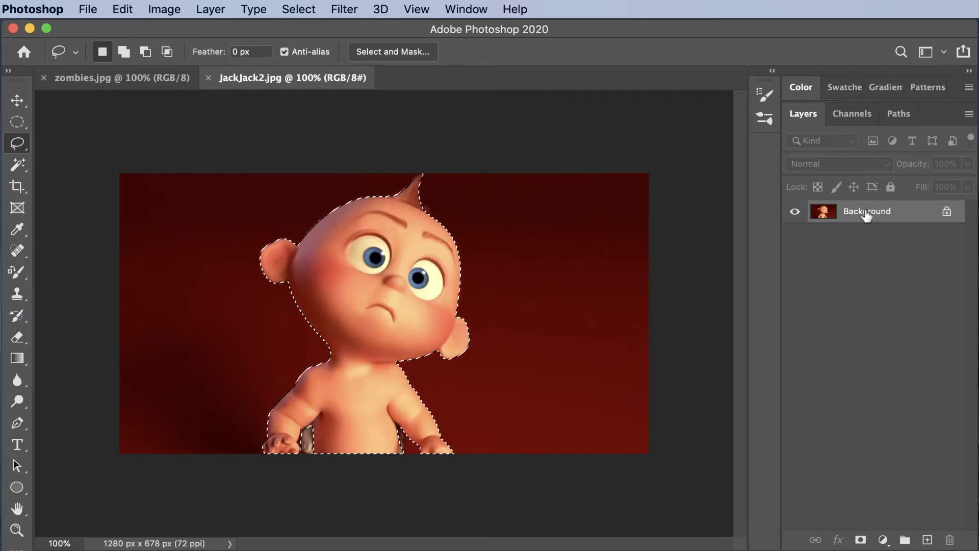
pyautogui.click(130, 72)
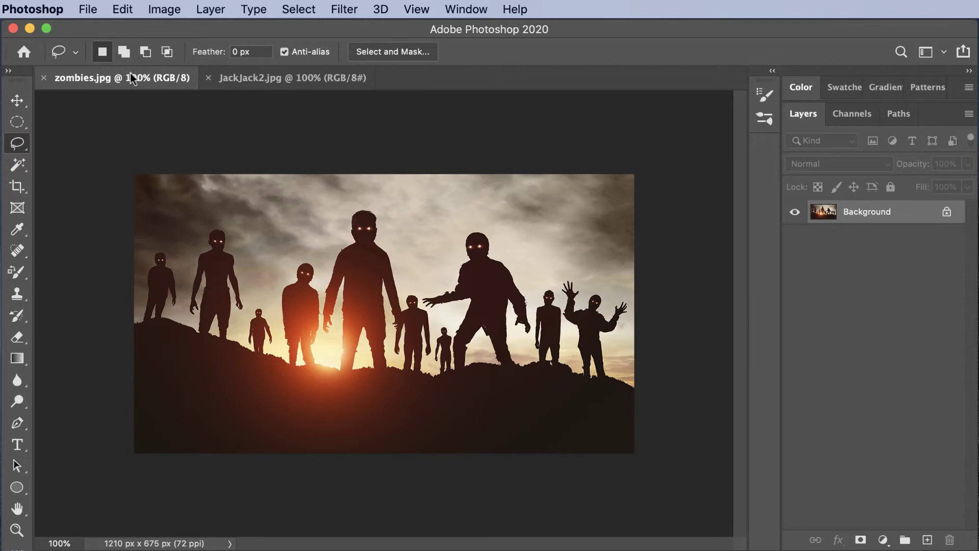
pyautogui.click(119, 8)
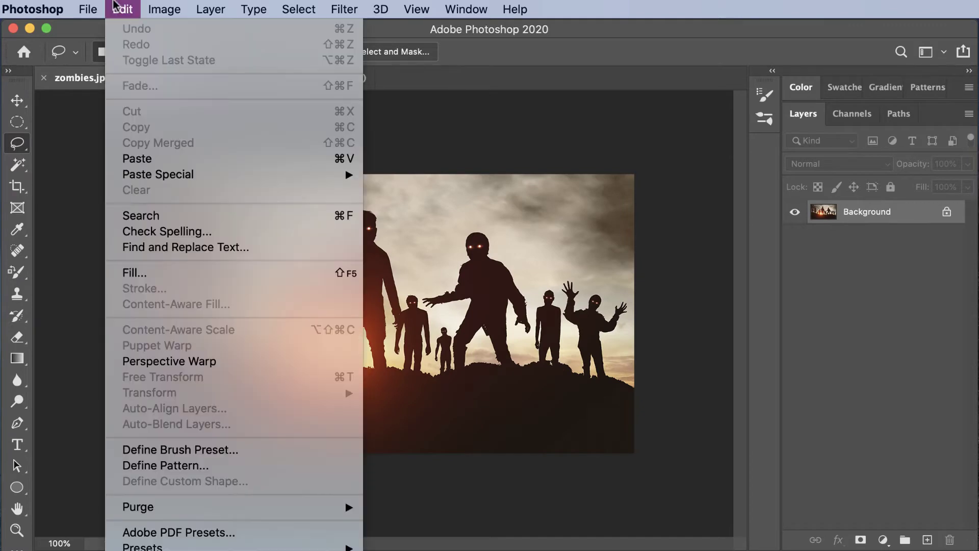
pyautogui.click(160, 157)
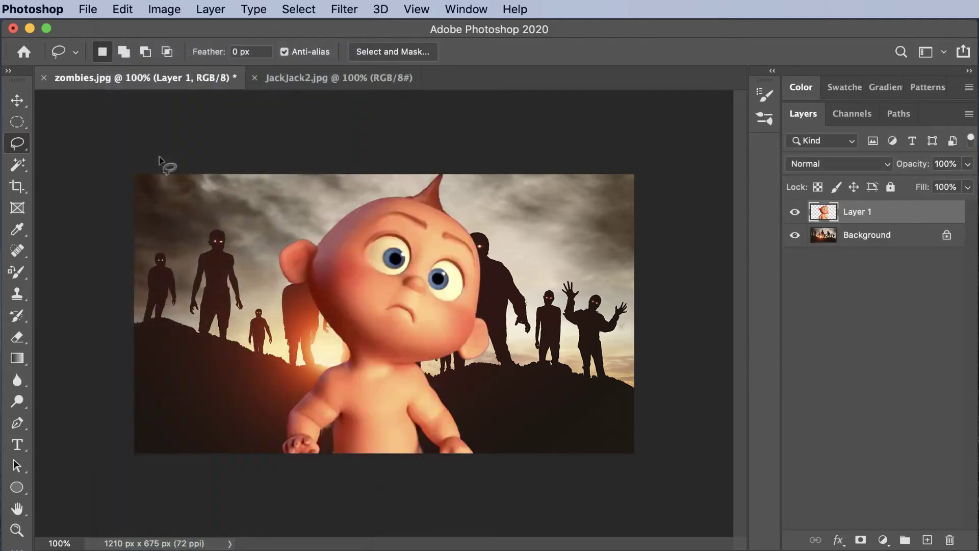
# Undo the paste and use Paste in Place so he keeps his original position
pyautogui.click(123, 8)
pyautogui.click(125, 28)
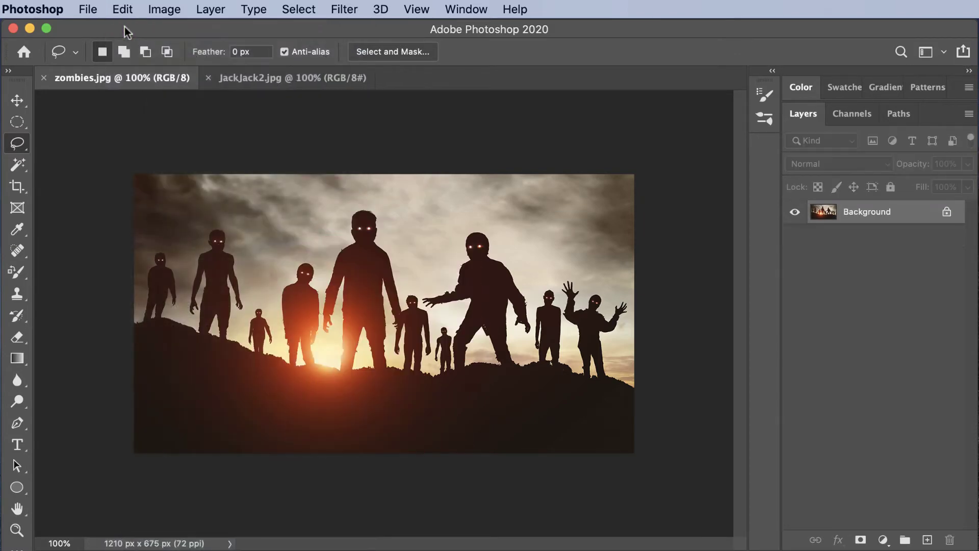
pyautogui.click(123, 9)
pyautogui.moveTo(158, 174)
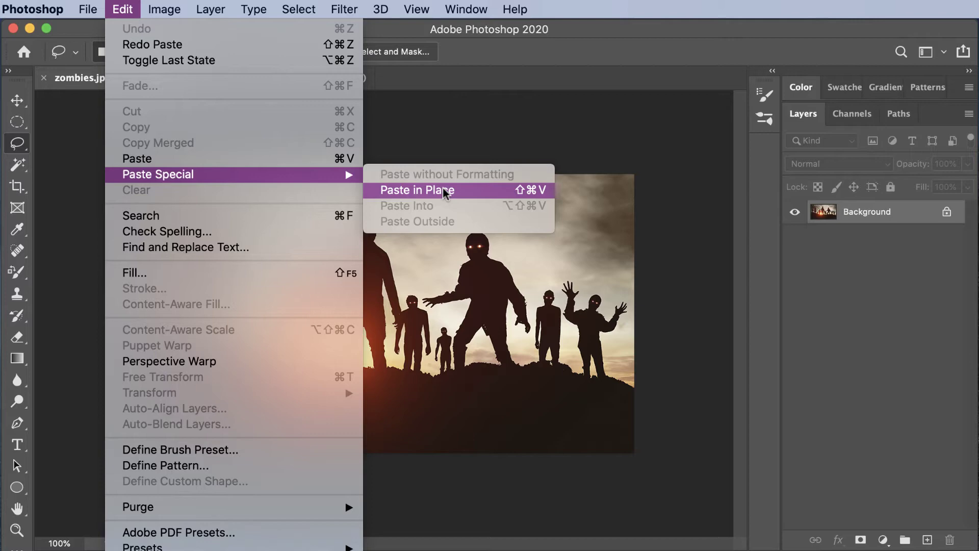
pyautogui.click(443, 192)
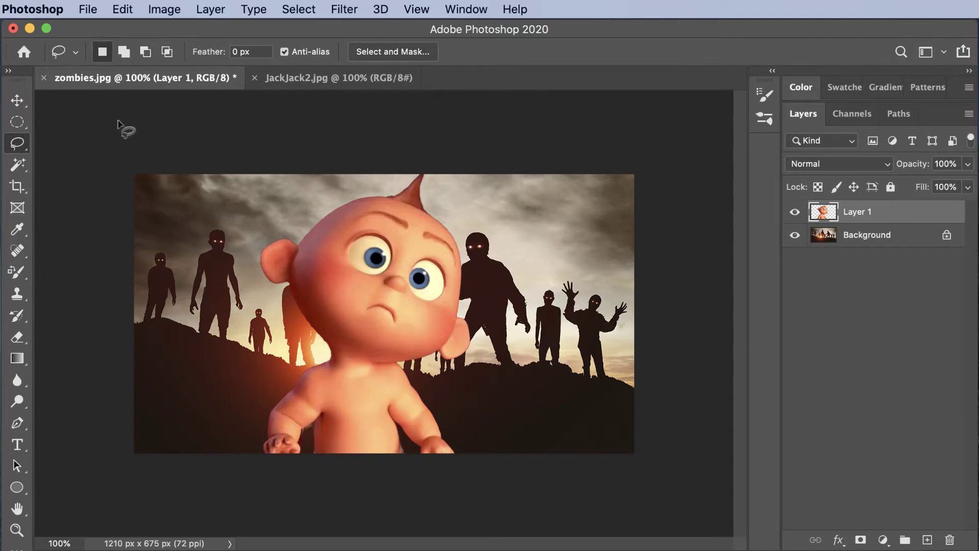
# Move the baby layer to the right side of the zombie scene, then switch to Finder
pyautogui.click(18, 105)
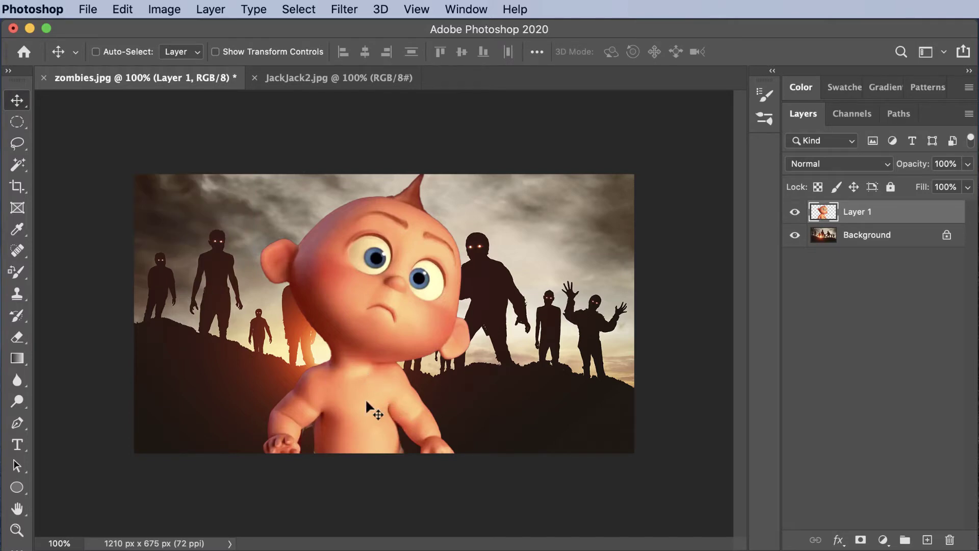
pyautogui.moveTo(365, 398); pyautogui.dragTo(429, 398)
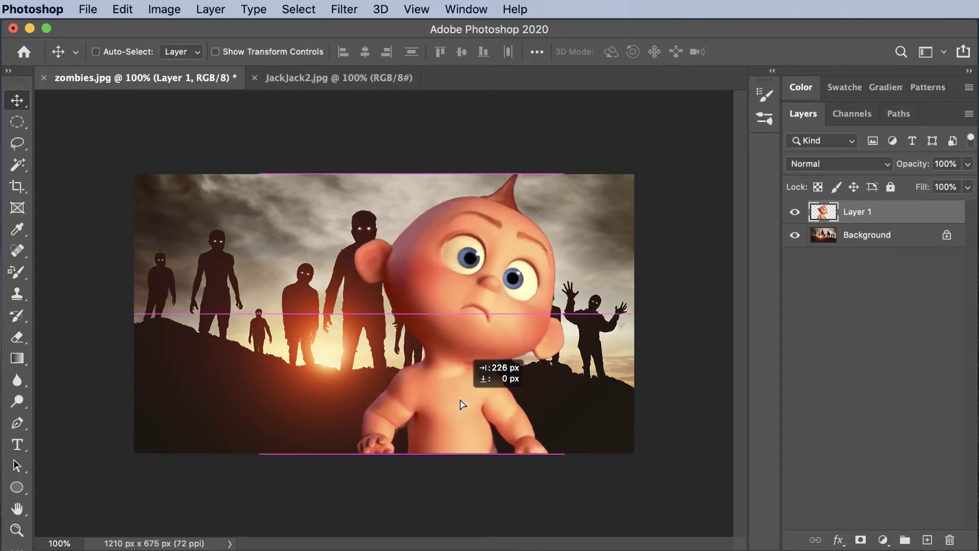
pyautogui.moveTo(429, 399); pyautogui.dragTo(467, 406)
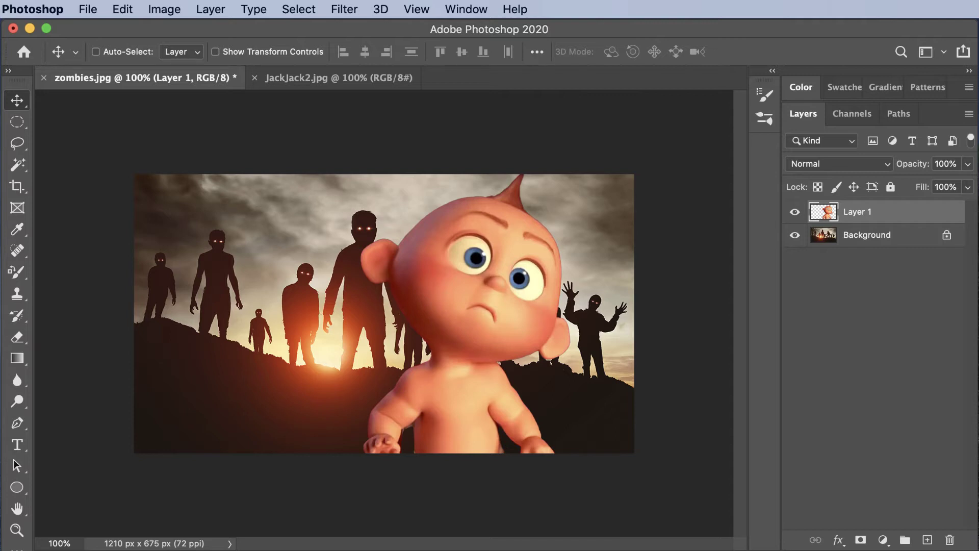
pyautogui.press('super+Tab')
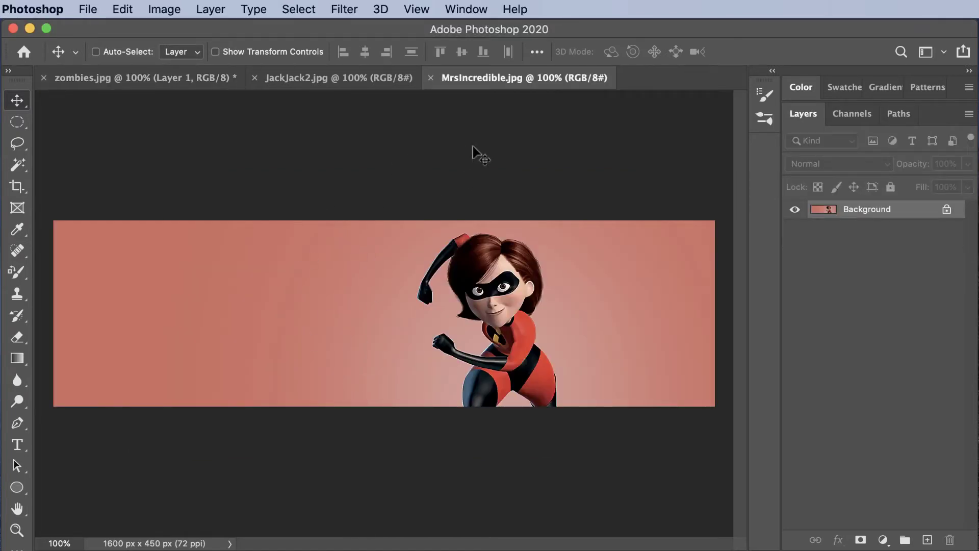
# Select Mrs. Incredible in MrsIncredible.jpg with Select Subject
pyautogui.click(299, 8)
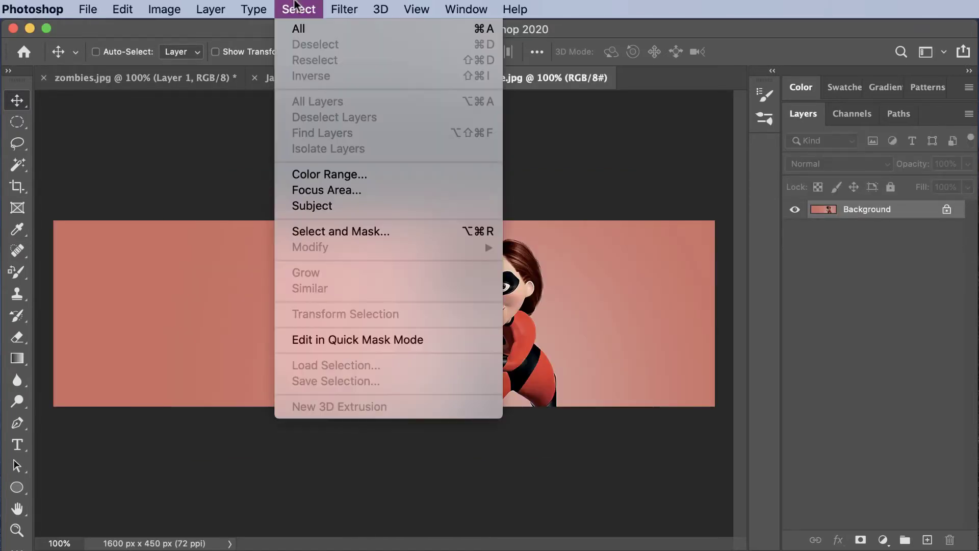
pyautogui.click(302, 206)
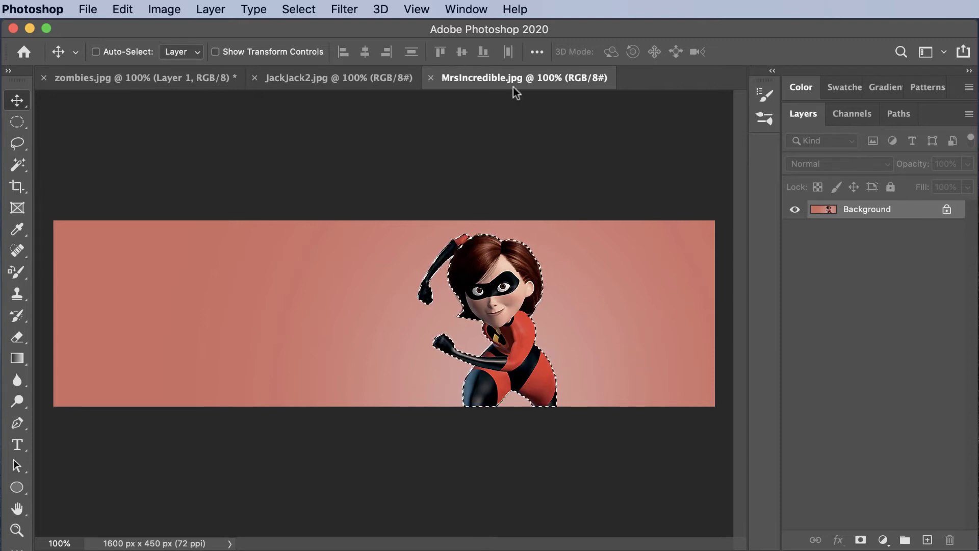
pyautogui.press('super')
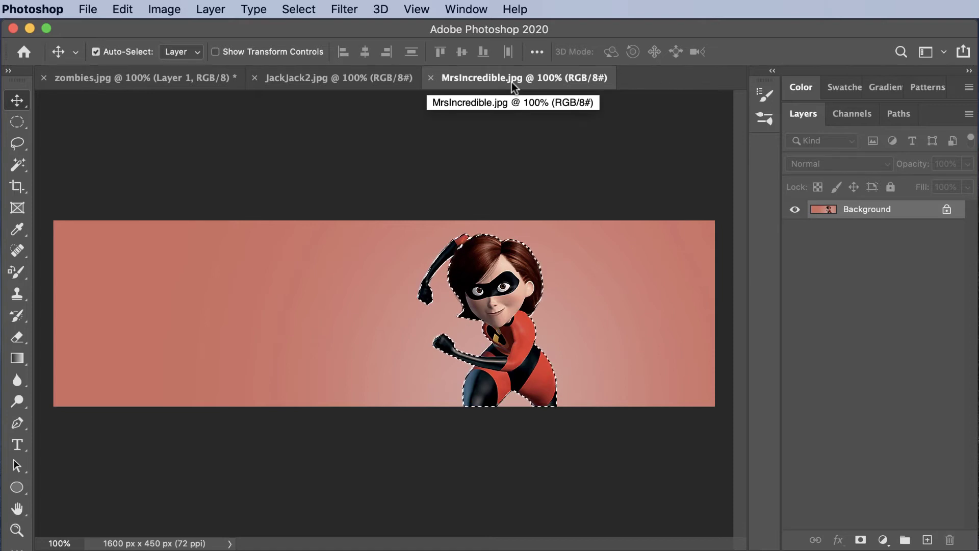
# Drop the heroine into zombies.jpg and drag her to the lower left
pyautogui.click(183, 81)
pyautogui.moveTo(138, 125); pyautogui.dragTo(137, 124)
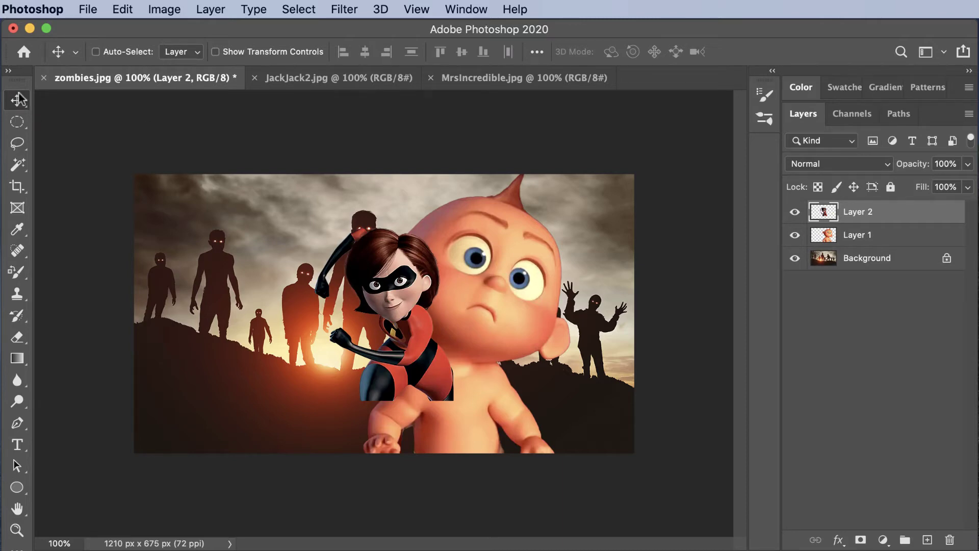
pyautogui.moveTo(397, 335)
pyautogui.mouseDown()
pyautogui.moveTo(330, 316)
pyautogui.moveTo(232, 385)
pyautogui.mouseUp()
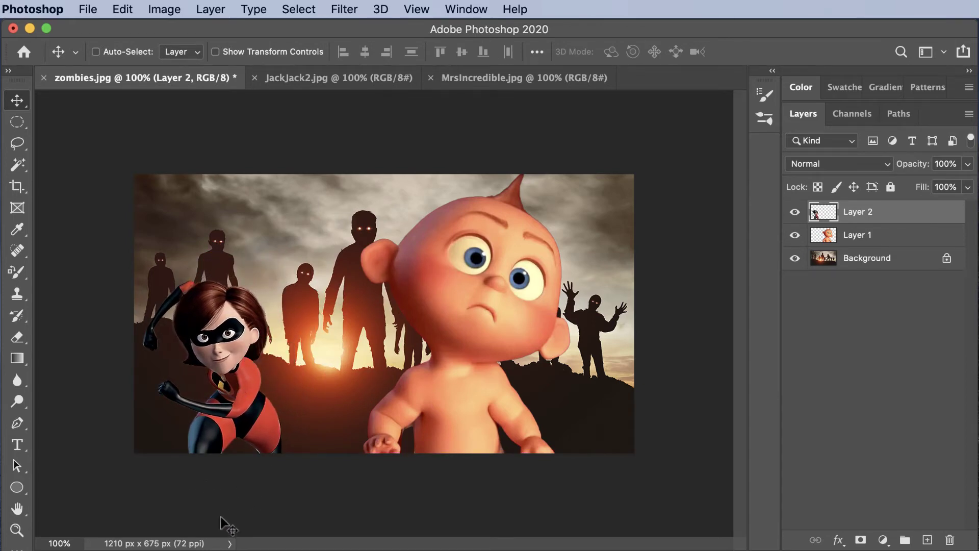
pyautogui.click(124, 12)
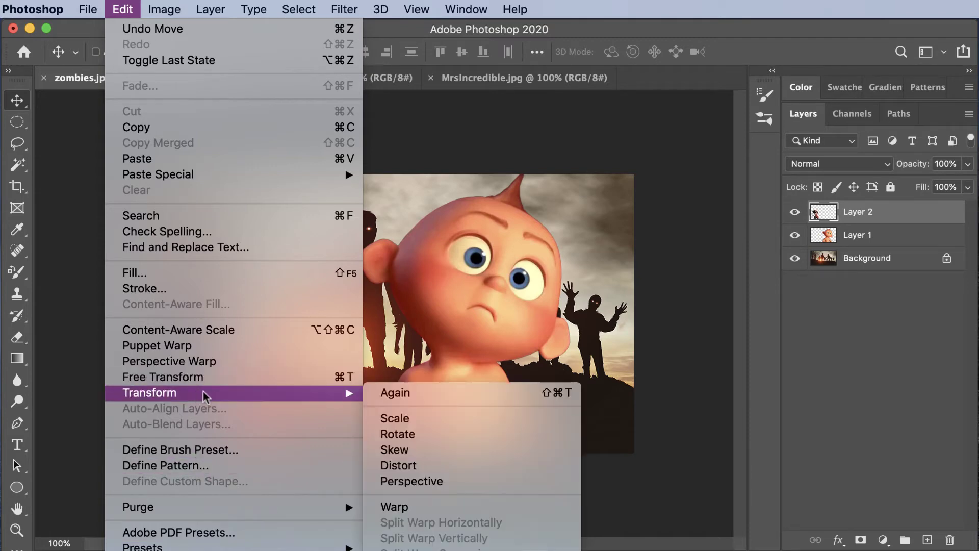
pyautogui.moveTo(149, 393)
pyautogui.press('Escape')
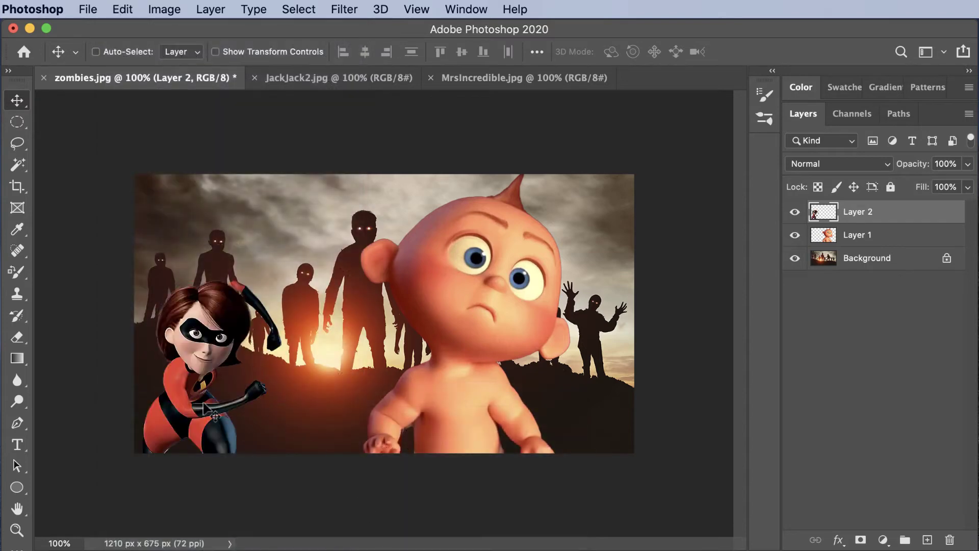
# Nudge Mrs. Incredible right in 10-pixel Shift+Arrow steps
pyautogui.hotkey('shift', 'Right')
pyautogui.hotkey('shift', 'Right')
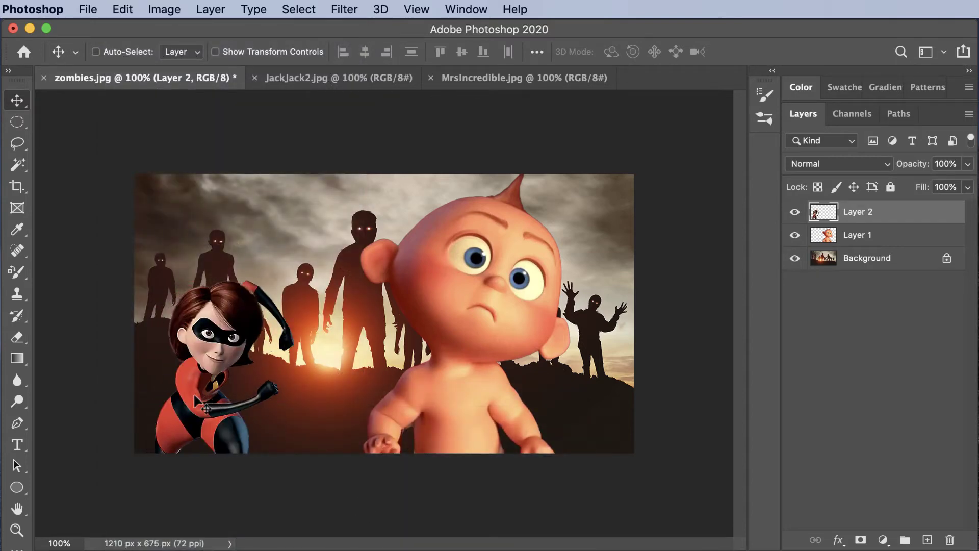
pyautogui.hotkey('shift', 'Right')
pyautogui.hotkey('shift', 'Right')
pyautogui.hotkey('shift', 'Right')
pyautogui.hotkey('shift', 'Right')
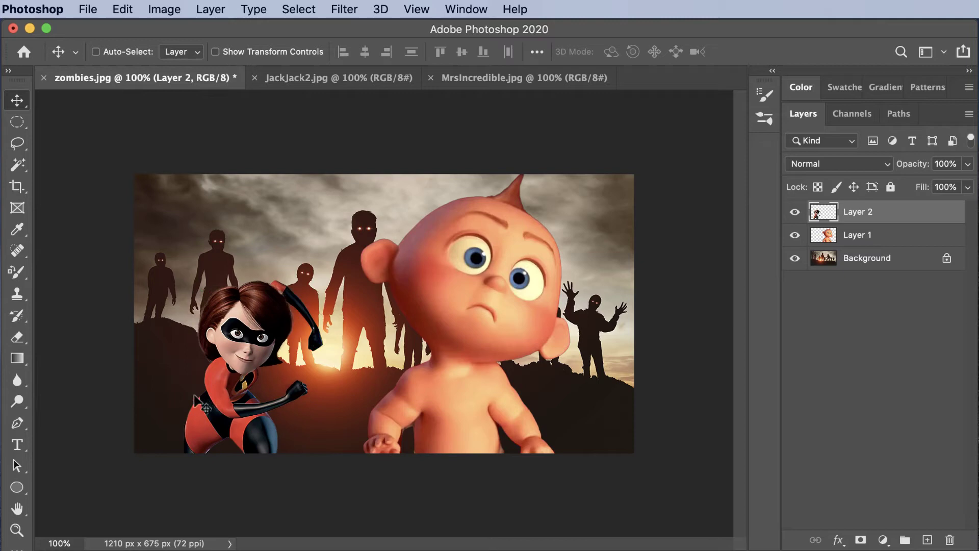
pyautogui.hotkey('shift', 'Right')
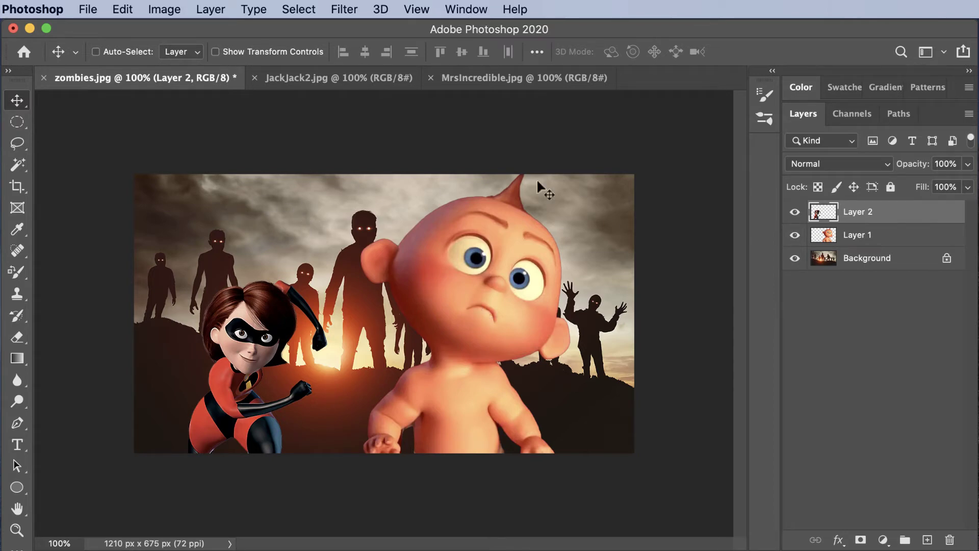
# Add a new empty Layer 3 directly above the Background layer
pyautogui.click(293, 9)
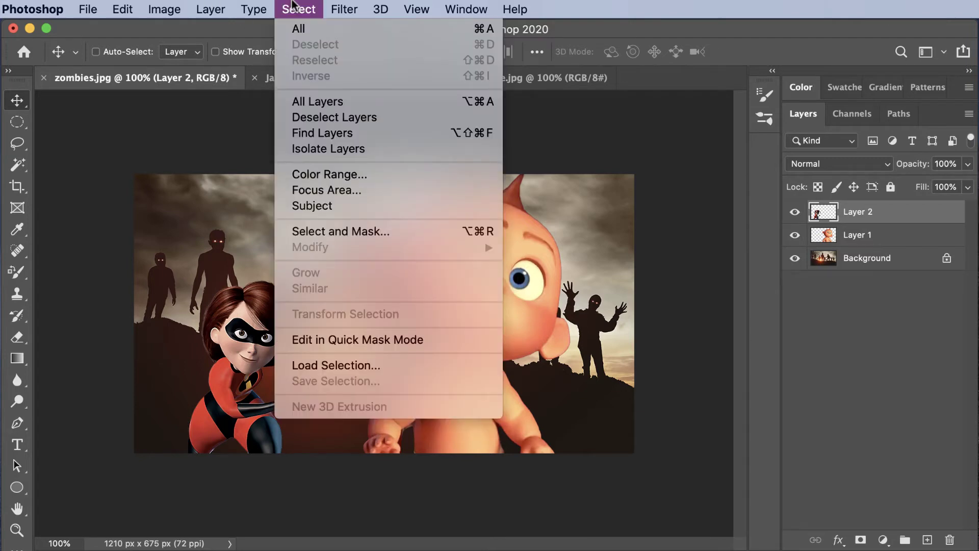
pyautogui.click(870, 258)
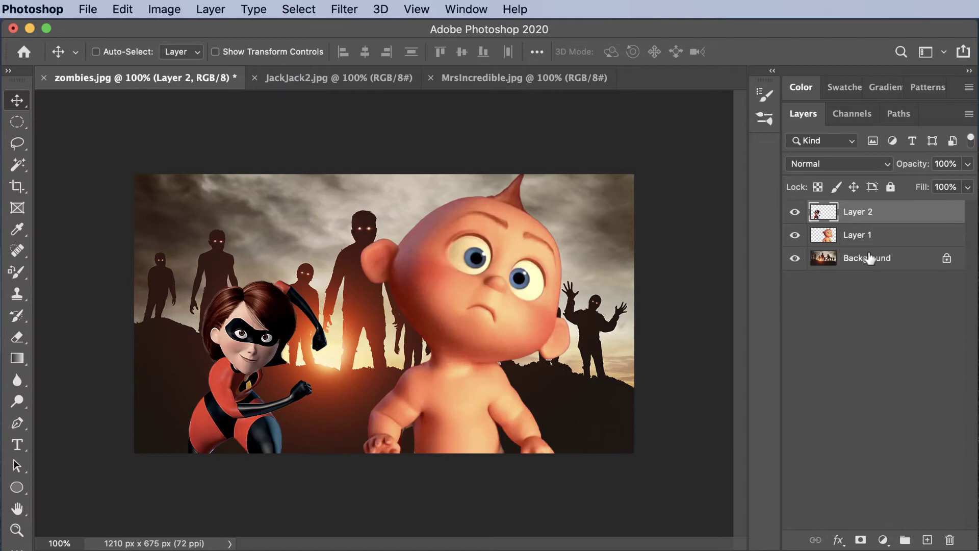
pyautogui.click(866, 261)
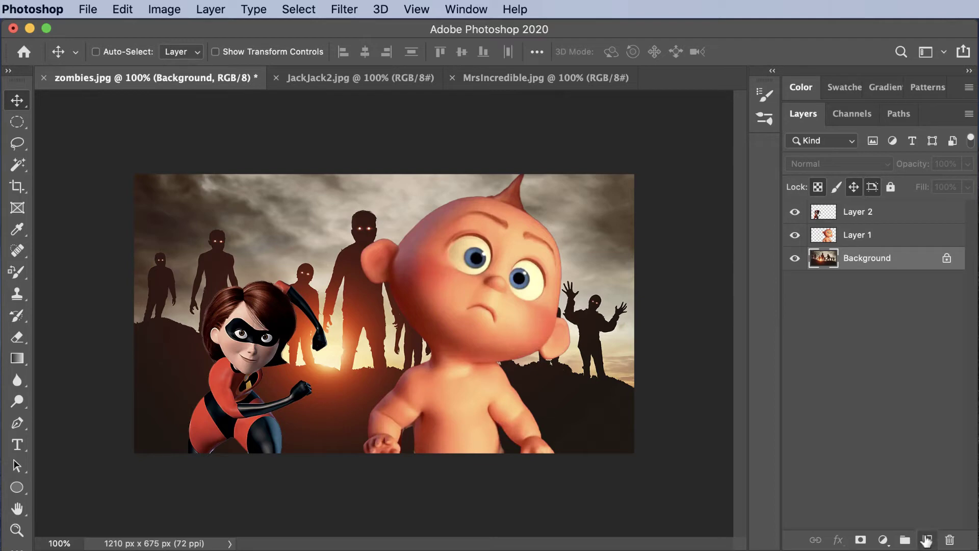
pyautogui.click(926, 538)
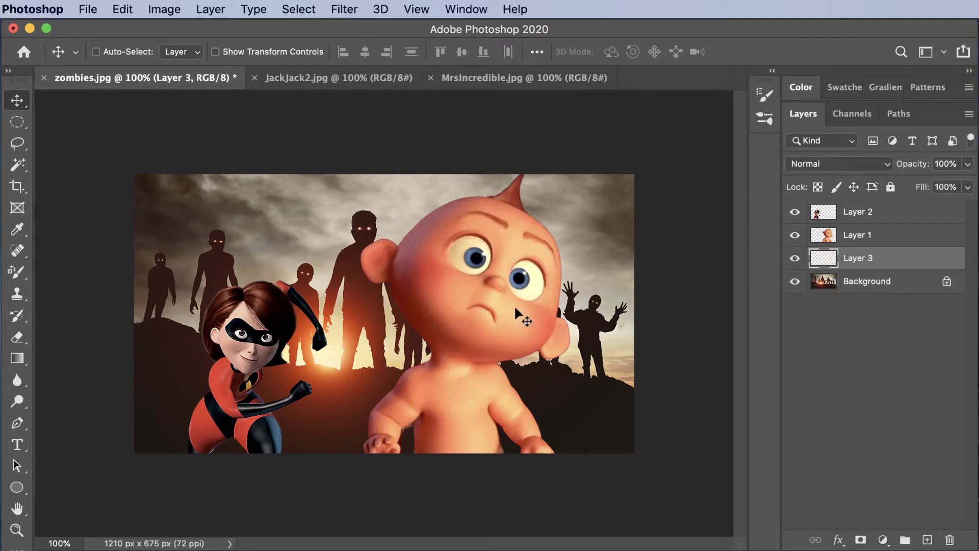
# Fill Layer 3 with solid black (000000) via Edit > Fill with a custom colour
pyautogui.click(125, 9)
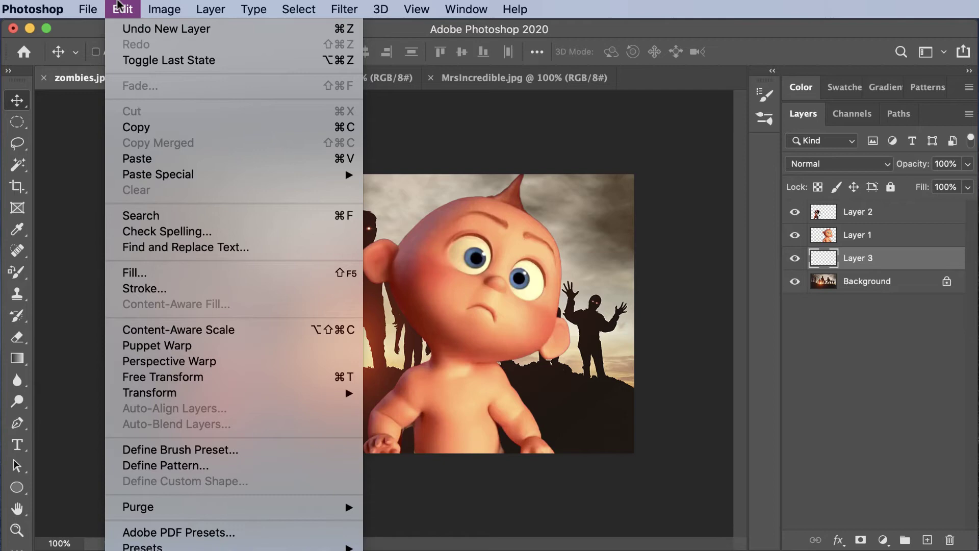
pyautogui.click(142, 277)
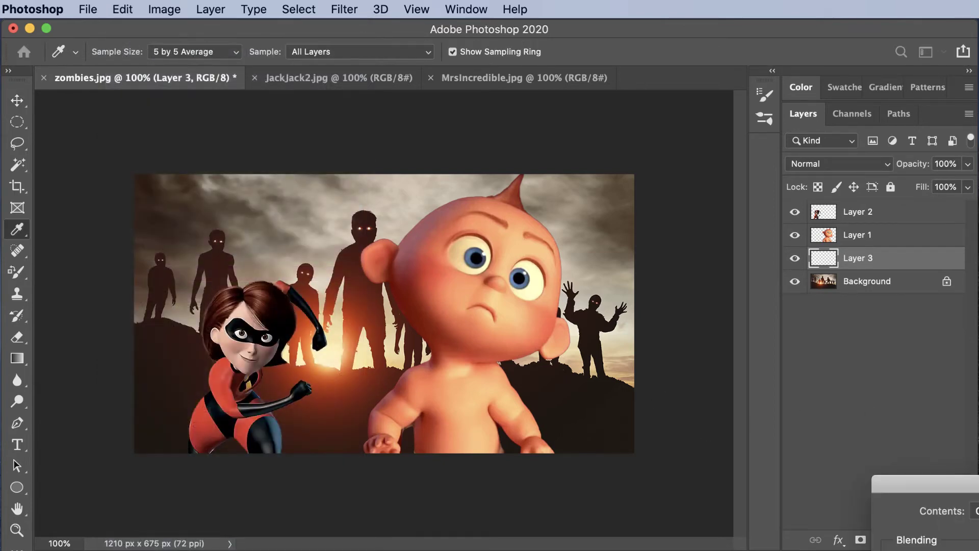
pyautogui.moveTo(975, 485); pyautogui.dragTo(832, 360)
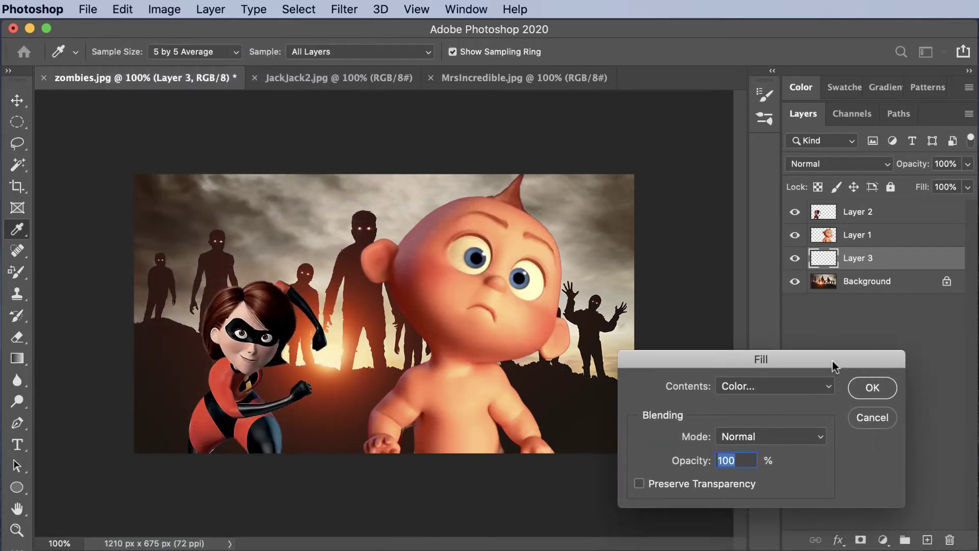
pyautogui.click(769, 383)
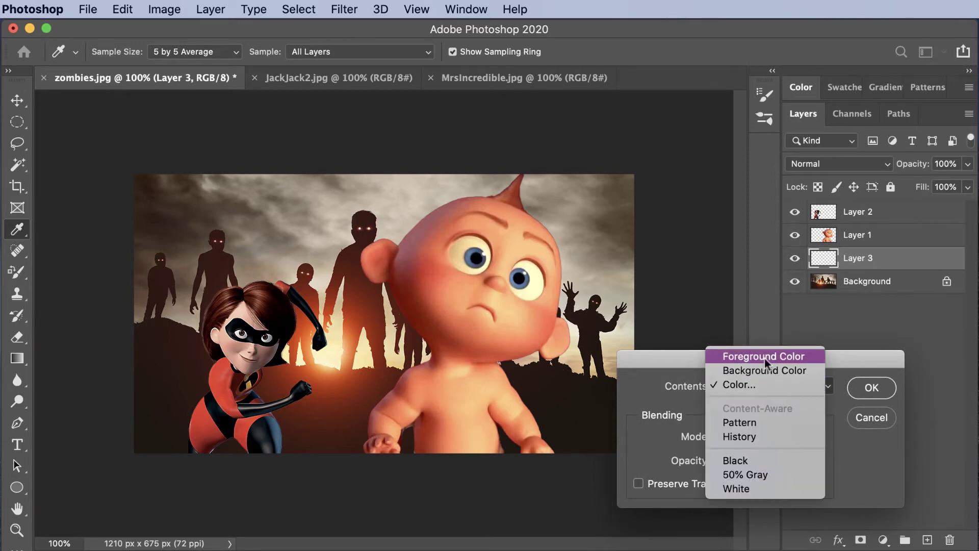
pyautogui.click(770, 384)
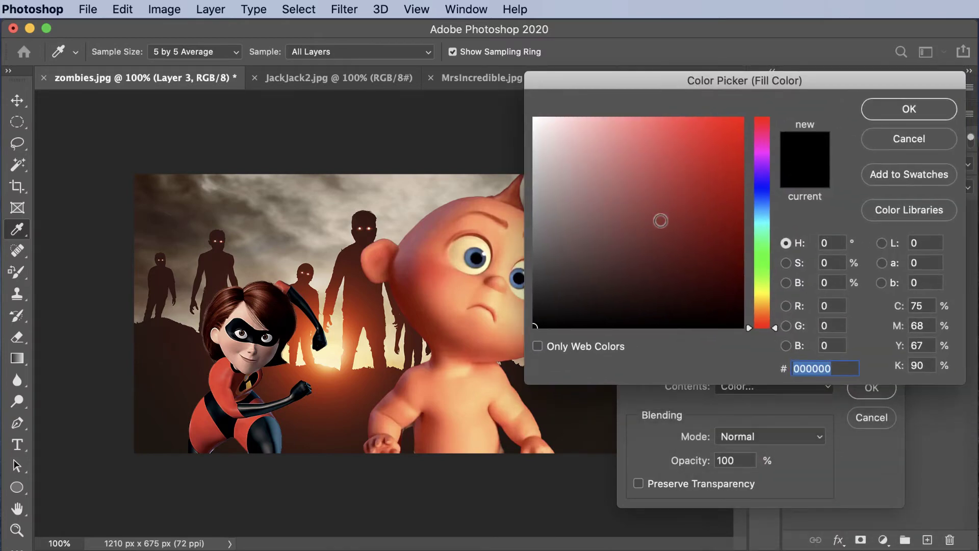
pyautogui.moveTo(656, 219)
pyautogui.mouseDown()
pyautogui.moveTo(601, 256)
pyautogui.moveTo(513, 345)
pyautogui.mouseUp()
pyautogui.click(887, 105)
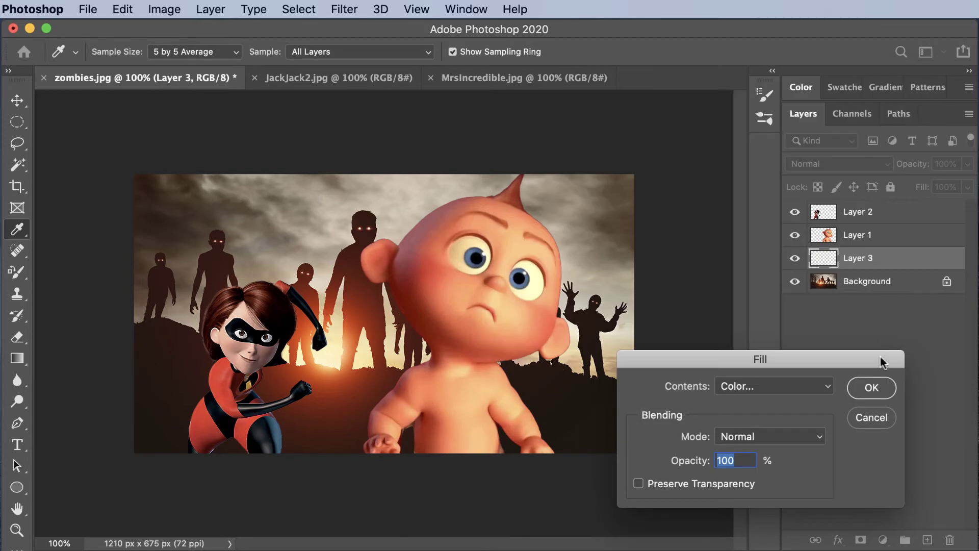
pyautogui.click(862, 389)
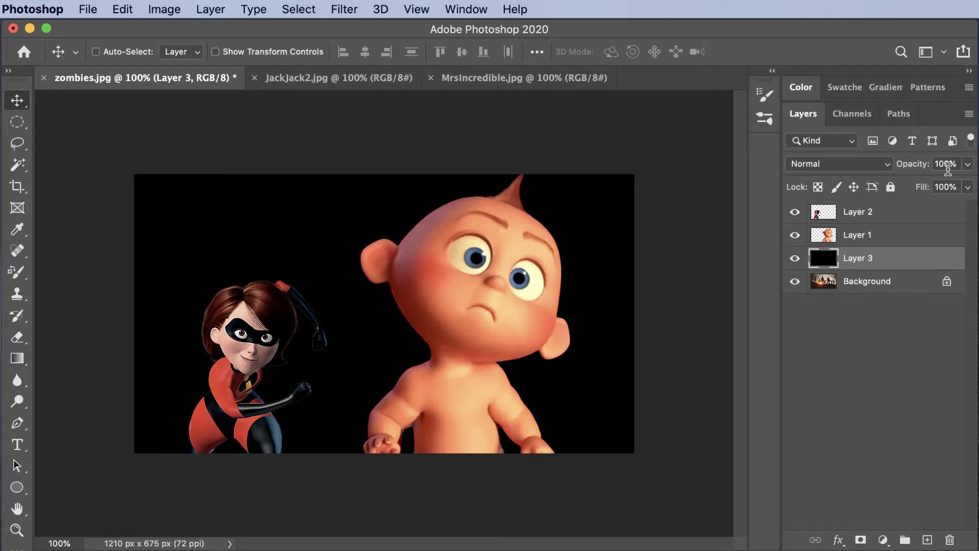
# Set the black Layer 3 to 50% opacity so the scene shows through darkened
pyautogui.click(946, 163)
pyautogui.write('50')
pyautogui.press('Return')
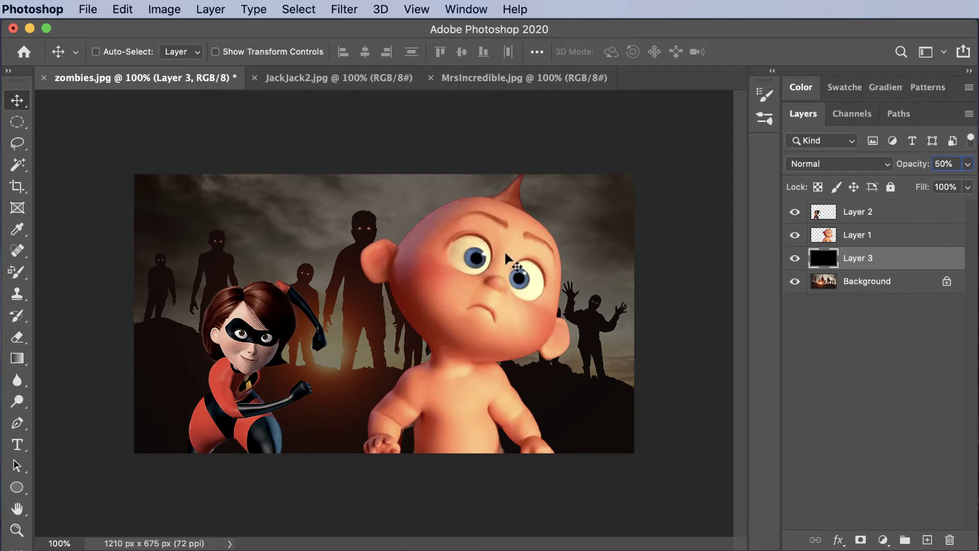
pyautogui.press('Return')
# Browse the Select menu, then make the Elliptical Marquee the active tool
pyautogui.click(297, 7)
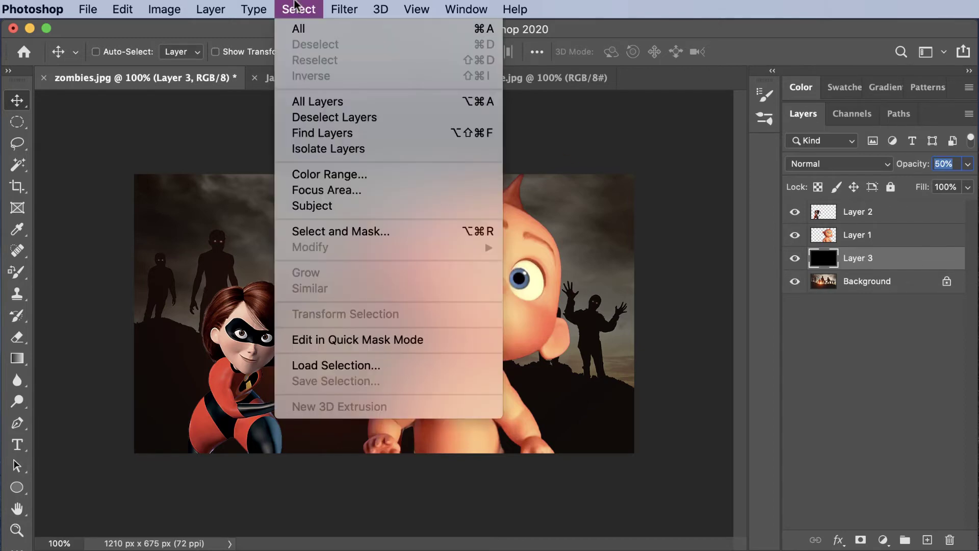
pyautogui.click(296, 4)
pyautogui.click(296, 5)
pyautogui.click(296, 5)
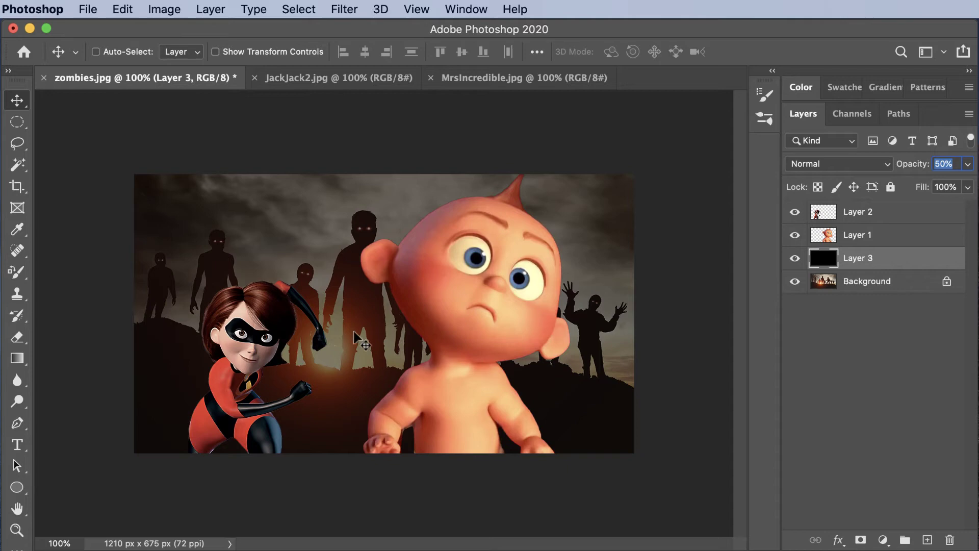
pyautogui.click(289, 8)
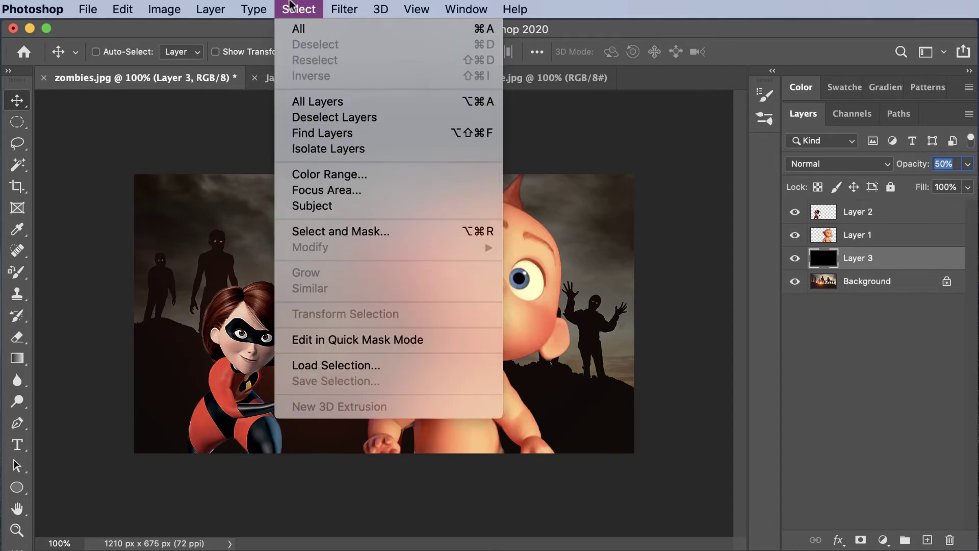
pyautogui.click(288, 7)
pyautogui.click(15, 125)
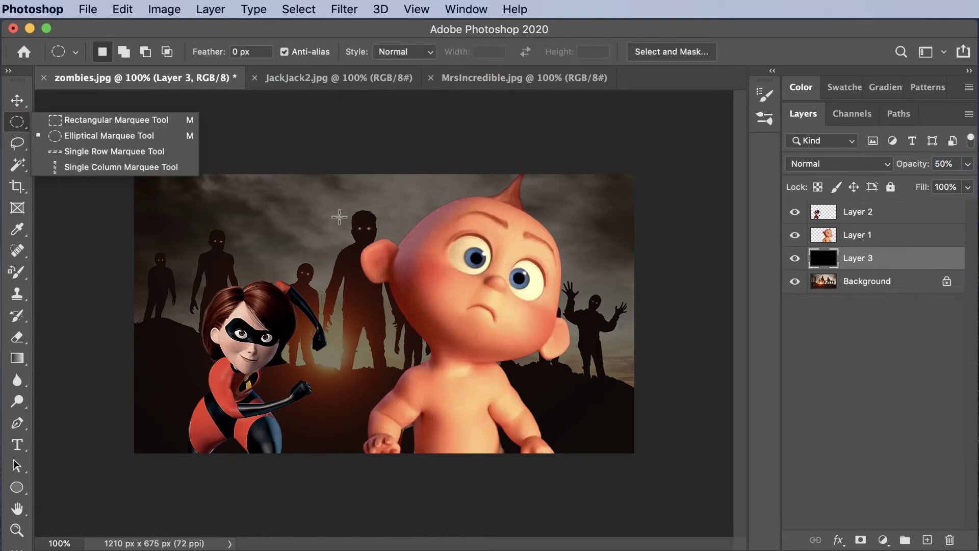
pyautogui.moveTo(269, 291); pyautogui.dragTo(399, 408)
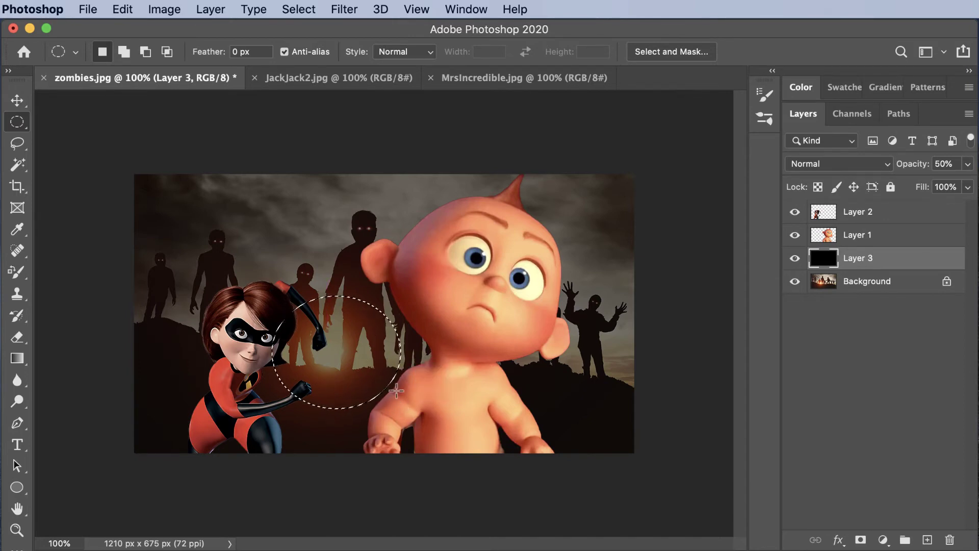
pyautogui.click(796, 259)
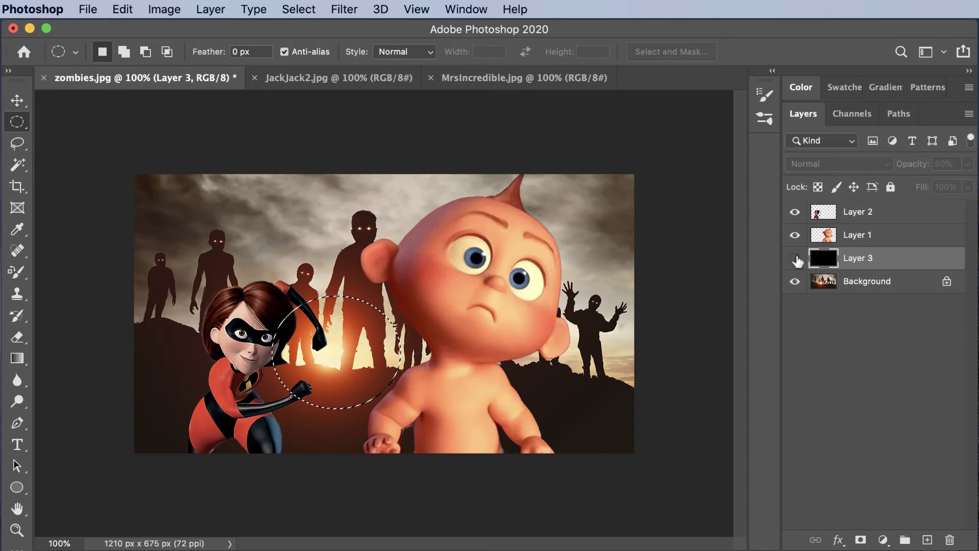
pyautogui.click(797, 262)
pyautogui.click(797, 260)
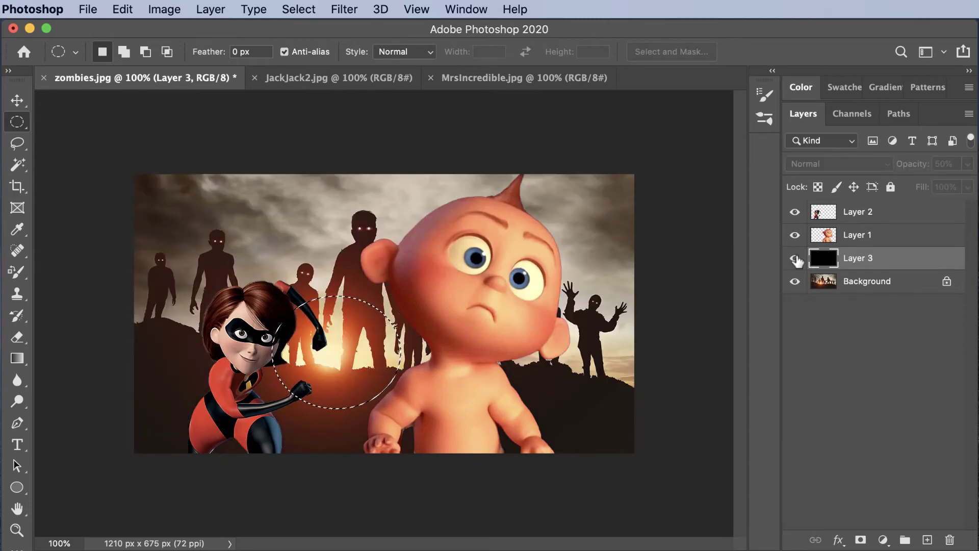
pyautogui.click(796, 261)
pyautogui.click(797, 262)
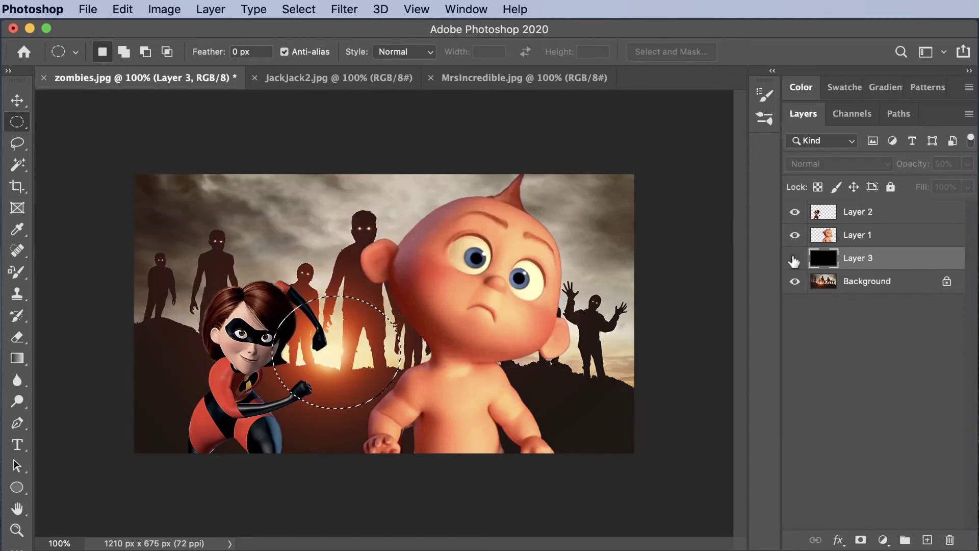
pyautogui.click(794, 262)
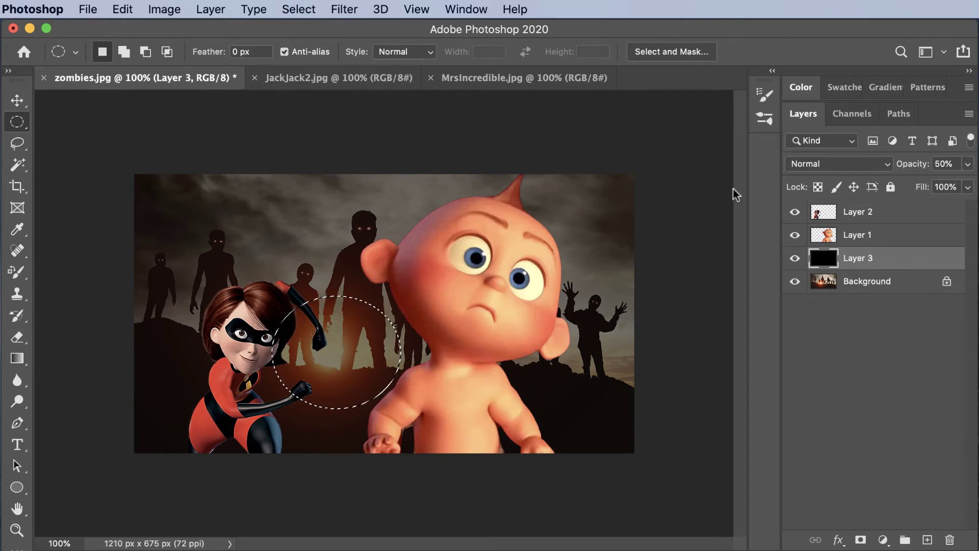
pyautogui.hotkey('alt', ']')
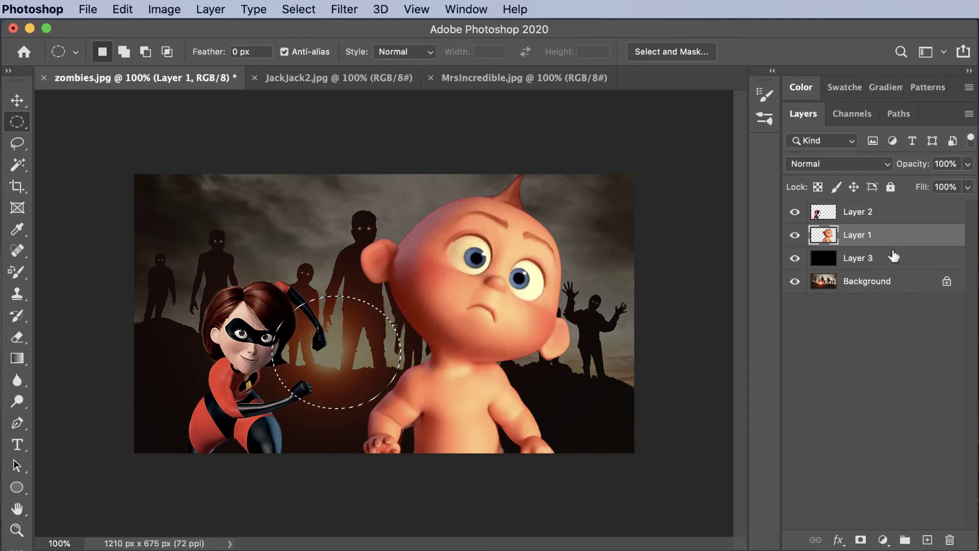
pyautogui.click(895, 263)
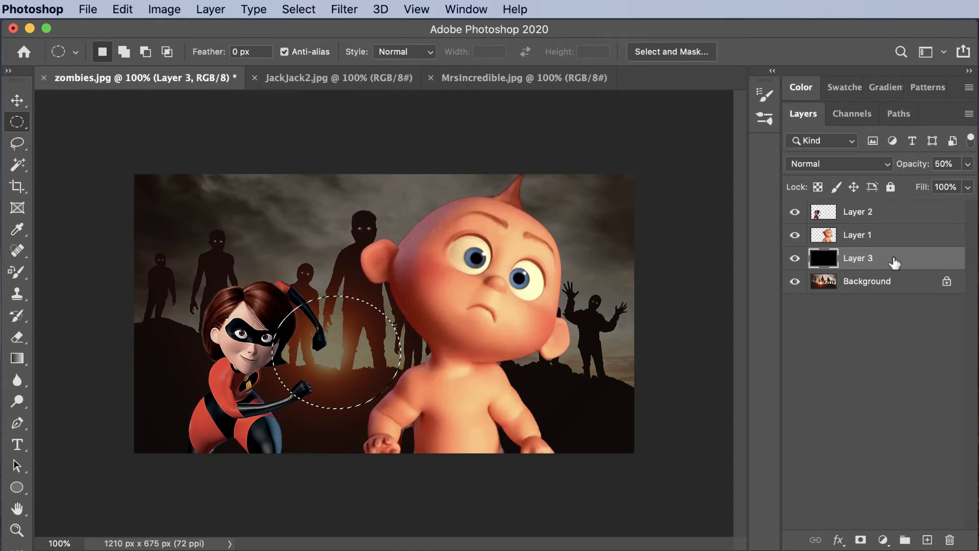
pyautogui.press('Delete')
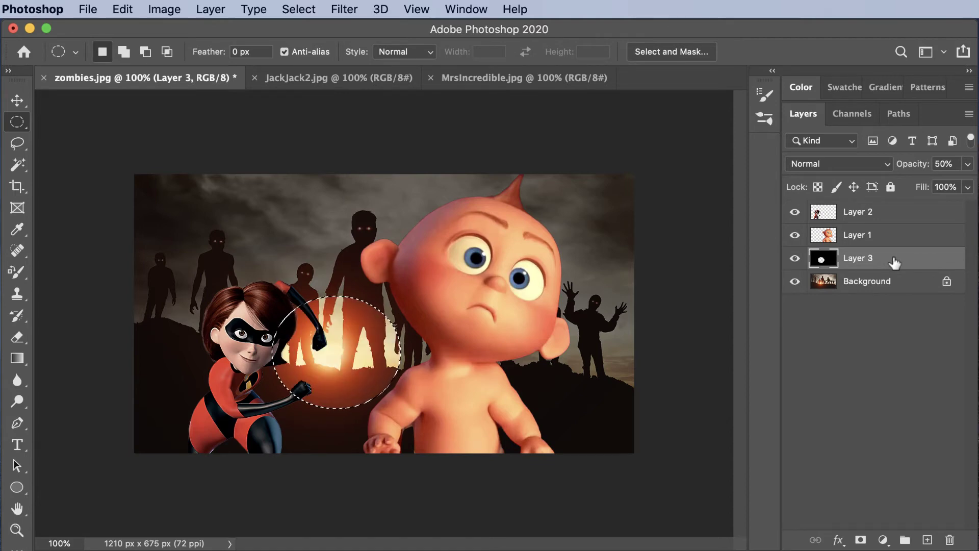
pyautogui.click(93, 195)
pyautogui.click(124, 9)
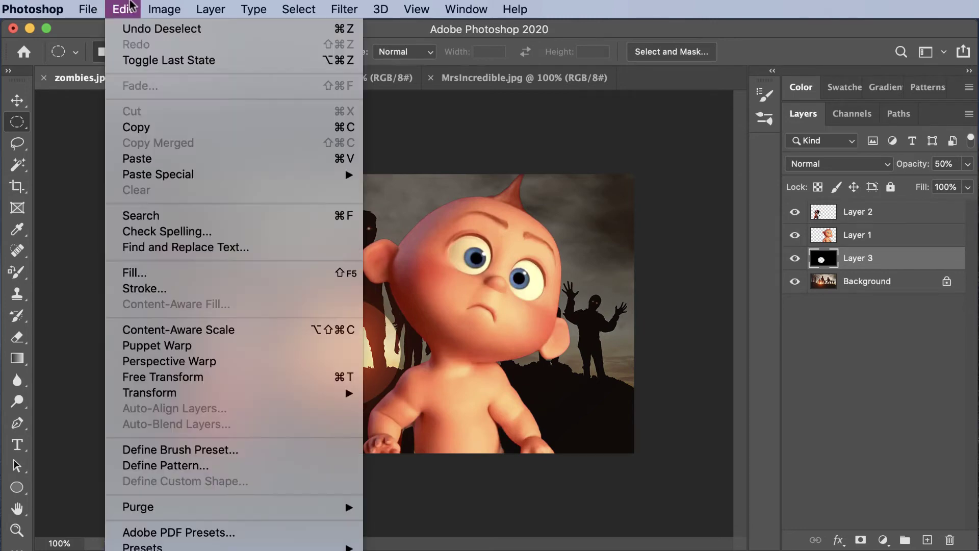
pyautogui.click(130, 30)
pyautogui.click(120, 8)
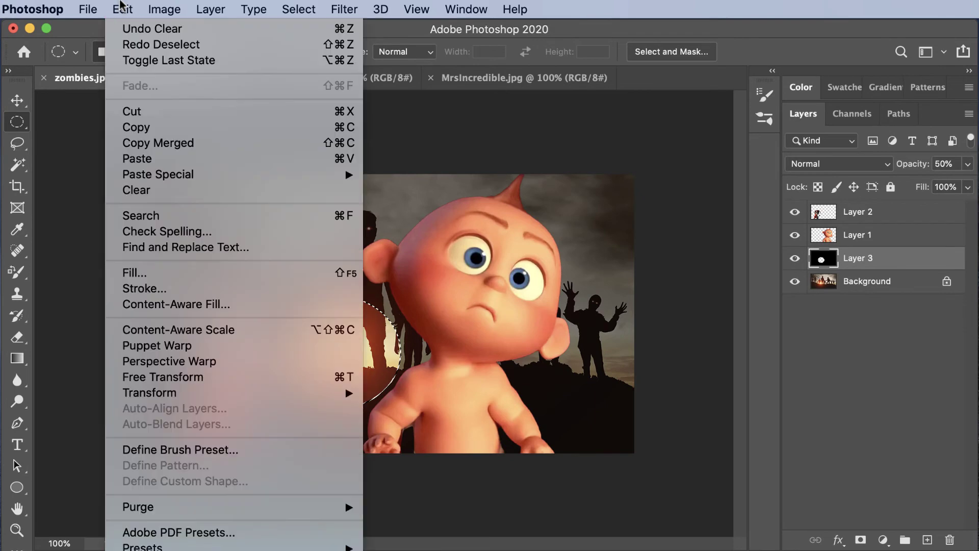
pyautogui.click(123, 30)
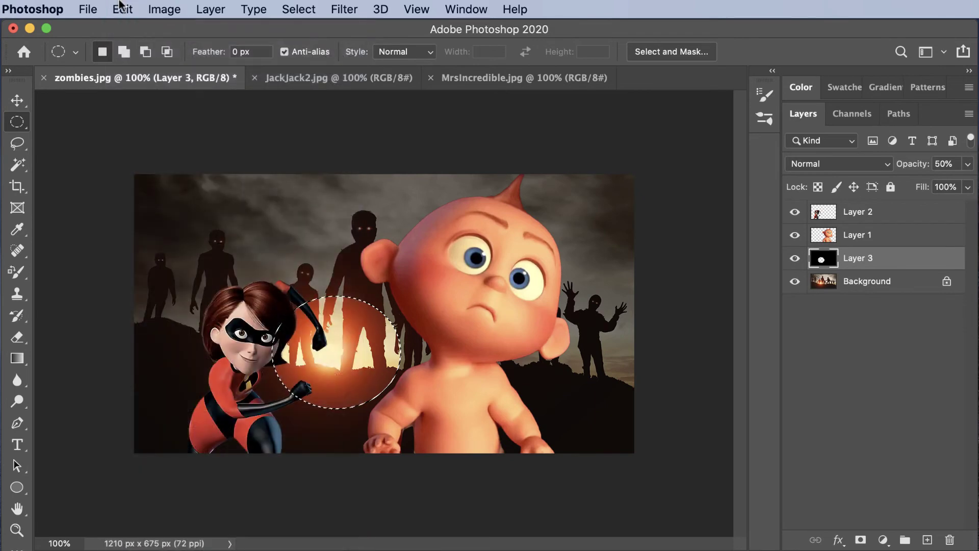
# Feather the oval selection over the sunset glow by 44 pixels
pyautogui.click(298, 6)
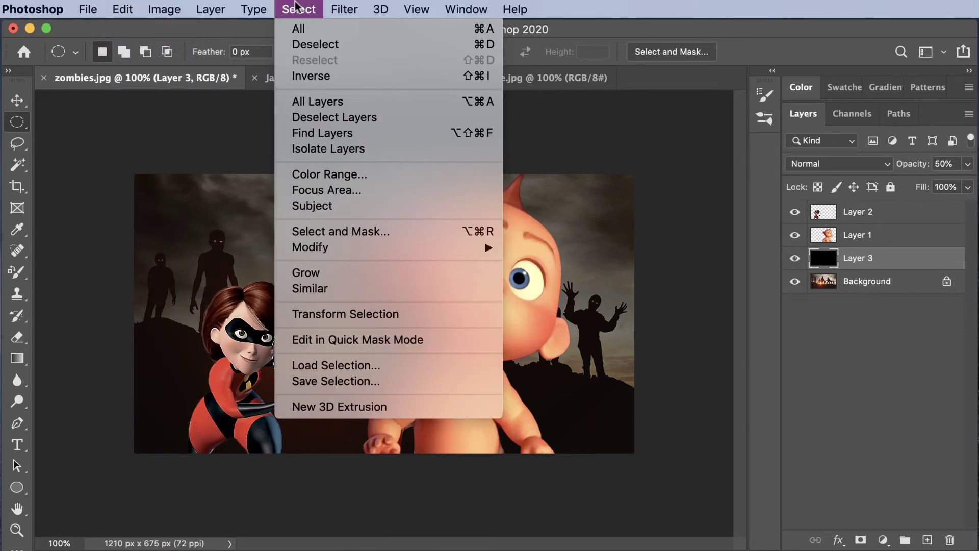
pyautogui.moveTo(310, 247)
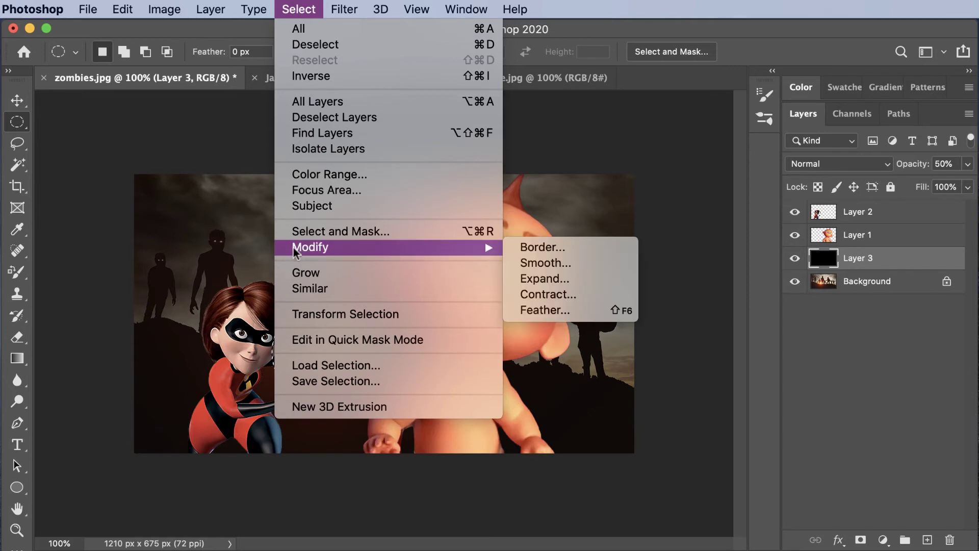
pyautogui.click(573, 310)
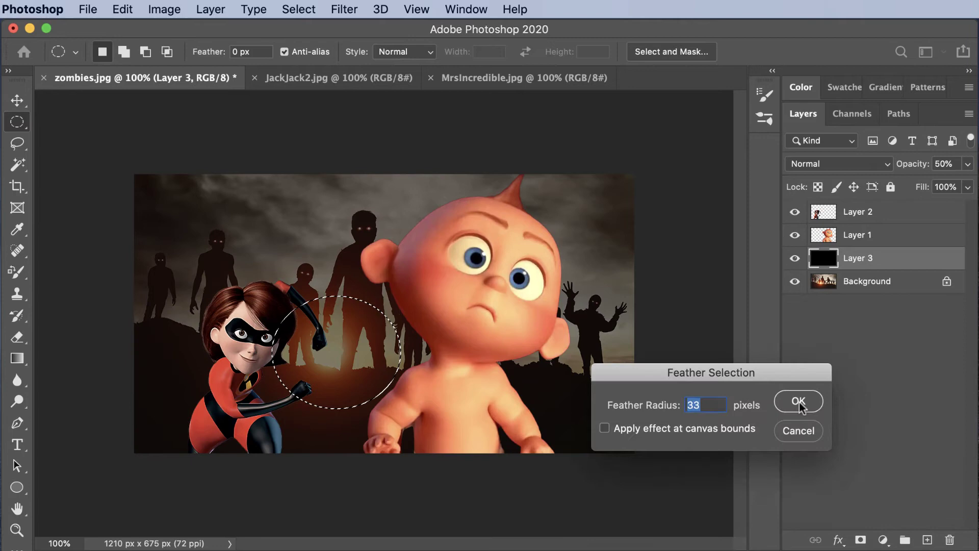
pyautogui.moveTo(775, 372); pyautogui.dragTo(662, 121)
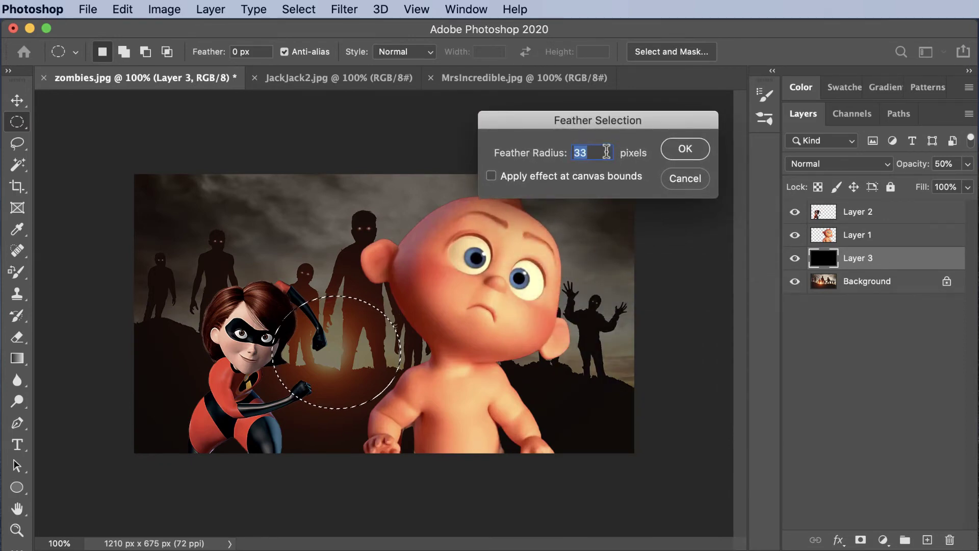
pyautogui.write('4')
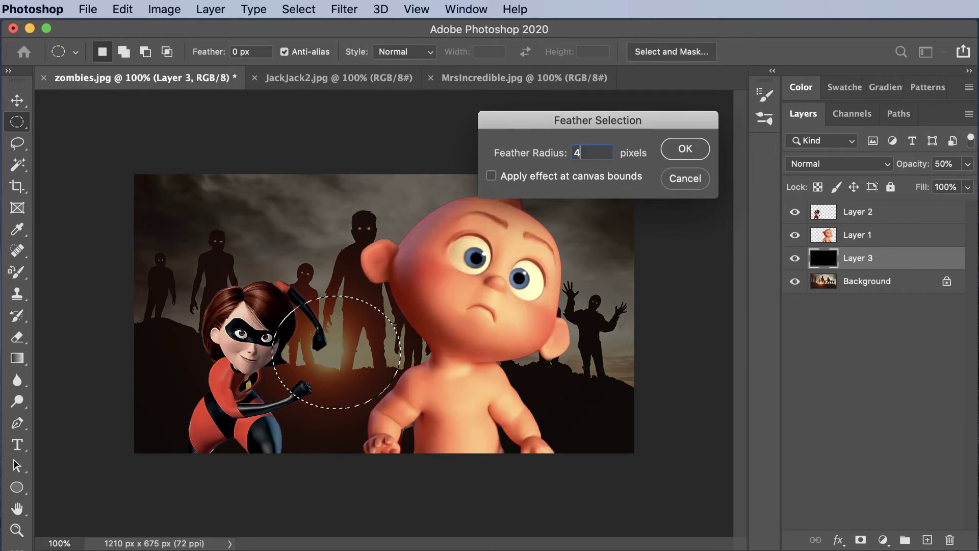
pyautogui.write('0')
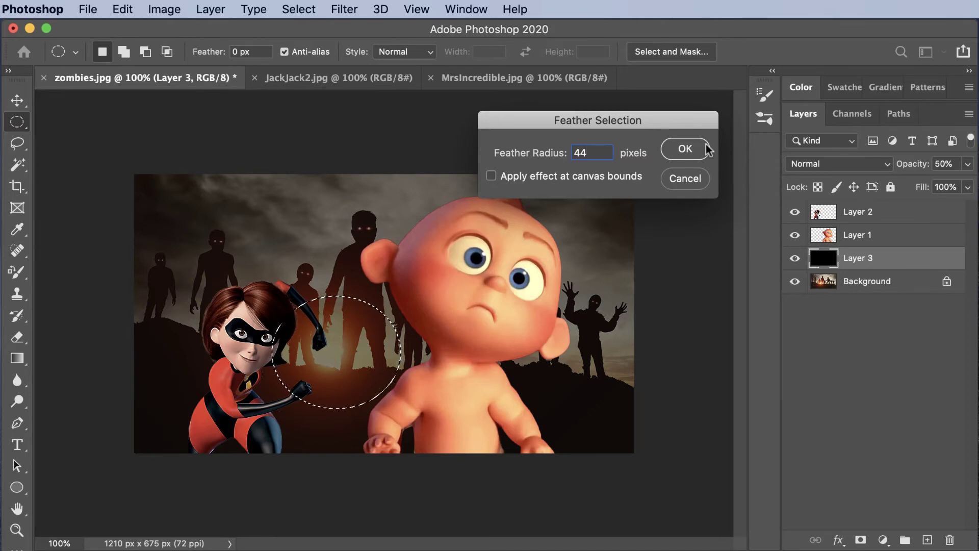
pyautogui.moveTo(694, 115); pyautogui.dragTo(789, 91)
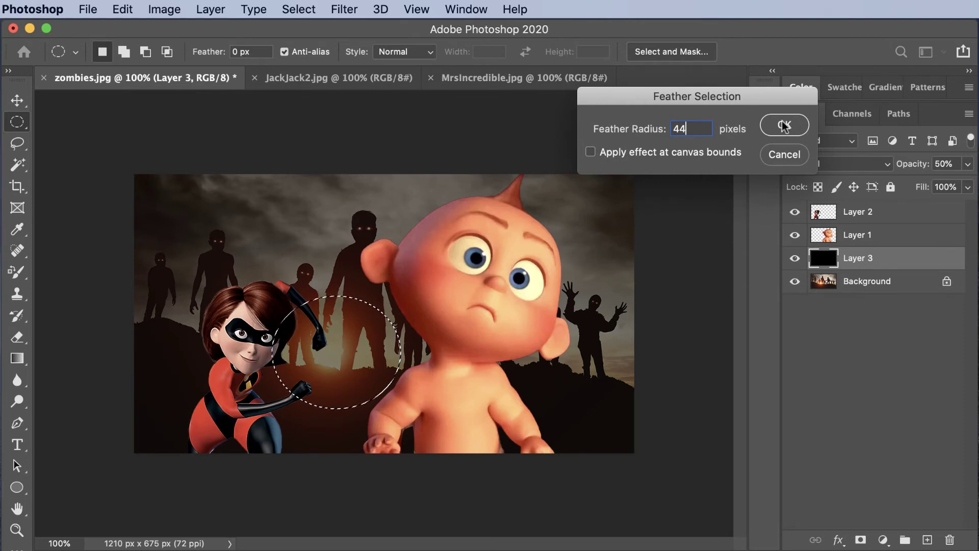
pyautogui.click(785, 127)
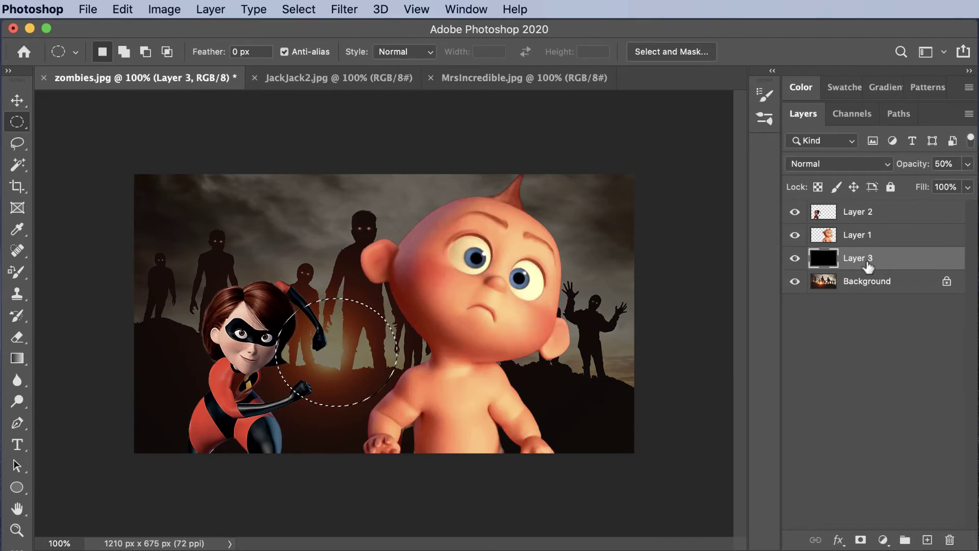
# Delete the feathered oval from Layer 3, deselect, and make Jack-Jack's Layer 1 active
pyautogui.press('Delete')
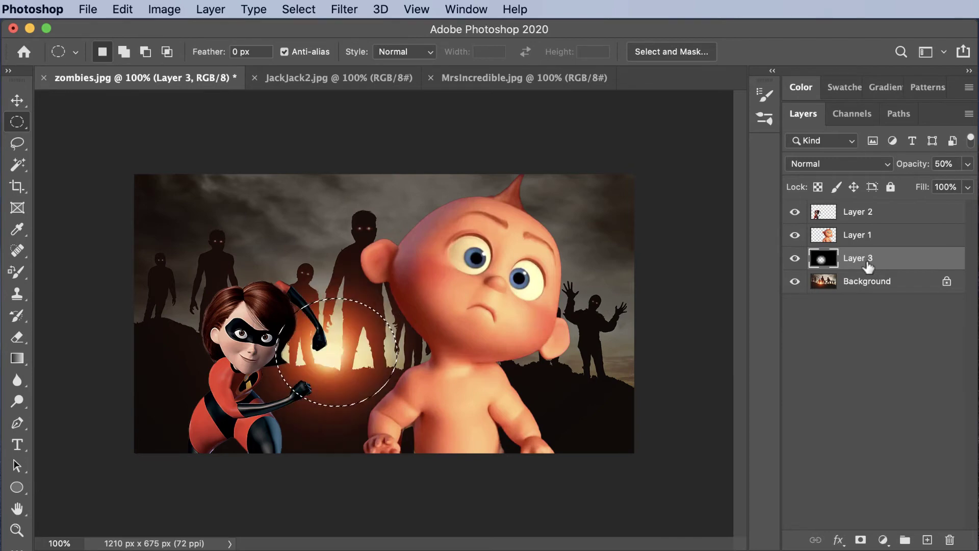
pyautogui.press('super+d')
pyautogui.click(865, 236)
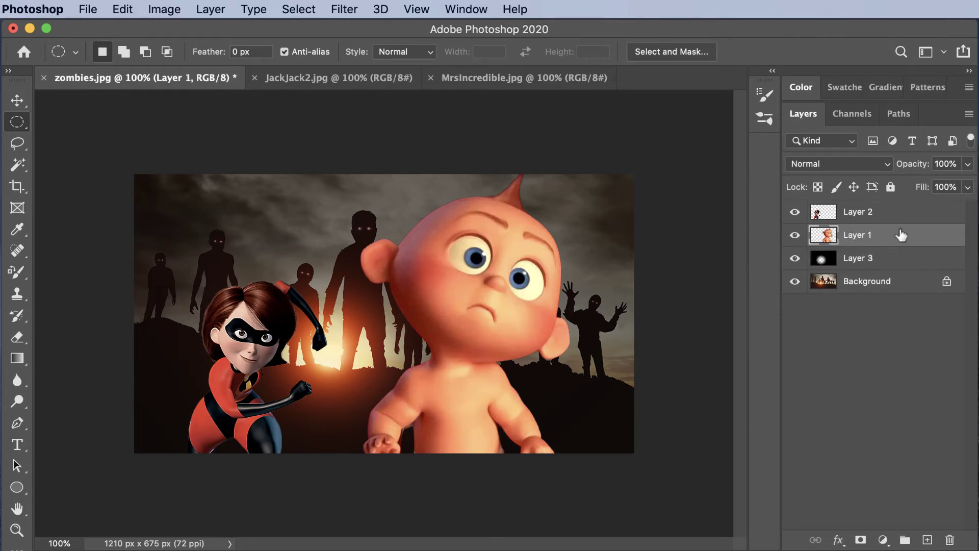
# Duplicate Jack-Jack's Layer 1 and lock transparent pixels on the original Layer 1
pyautogui.moveTo(899, 235); pyautogui.dragTo(926, 539)
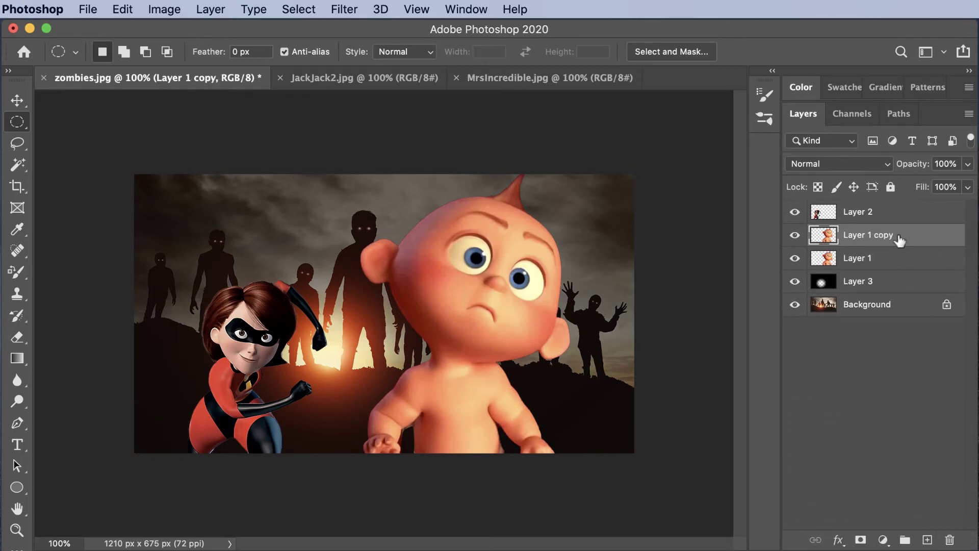
pyautogui.click(865, 260)
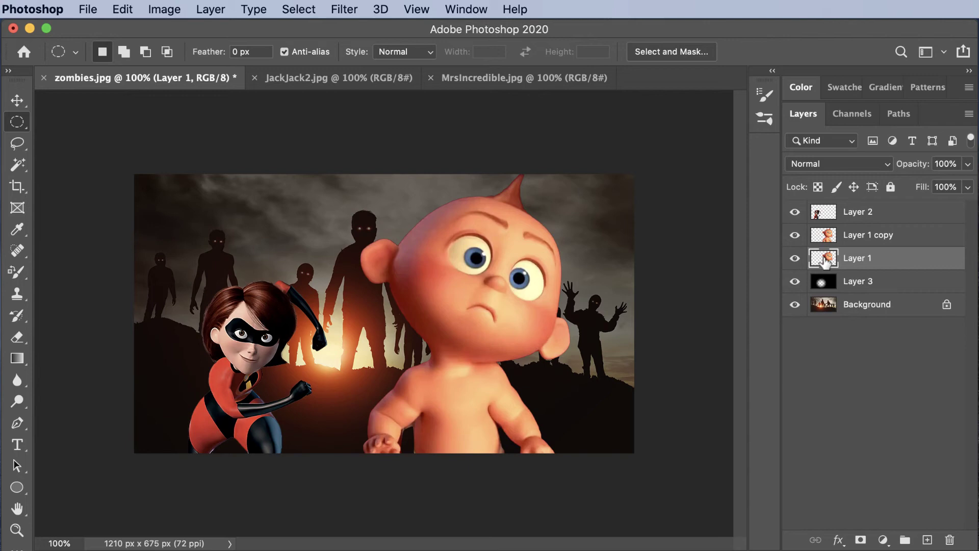
pyautogui.click(818, 188)
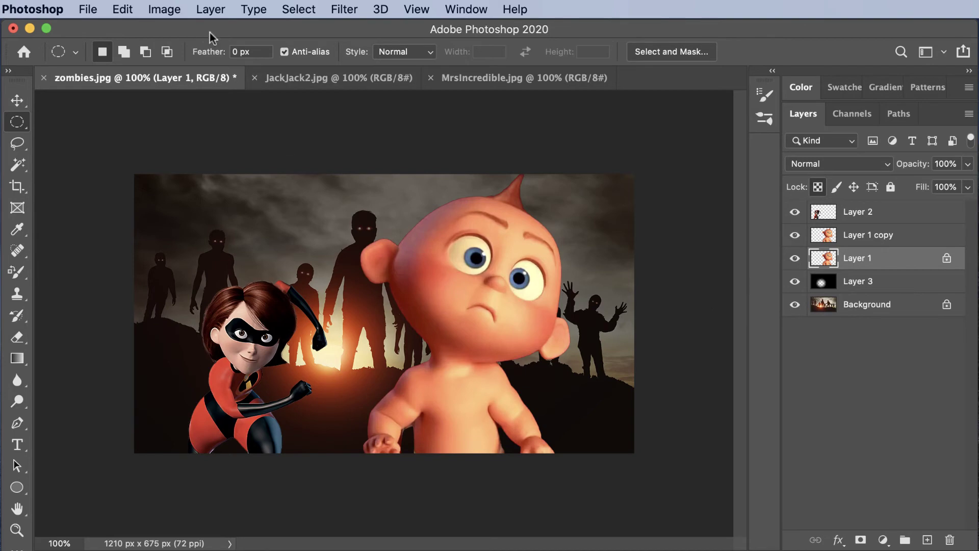
# Fill Layer 1's baby shape with solid black via Edit > Fill with Color
pyautogui.click(121, 8)
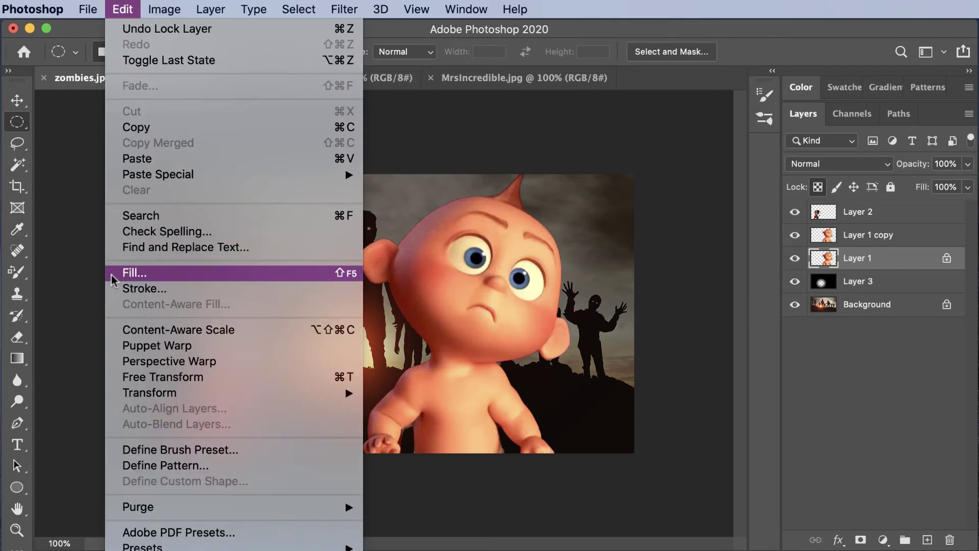
pyautogui.click(130, 273)
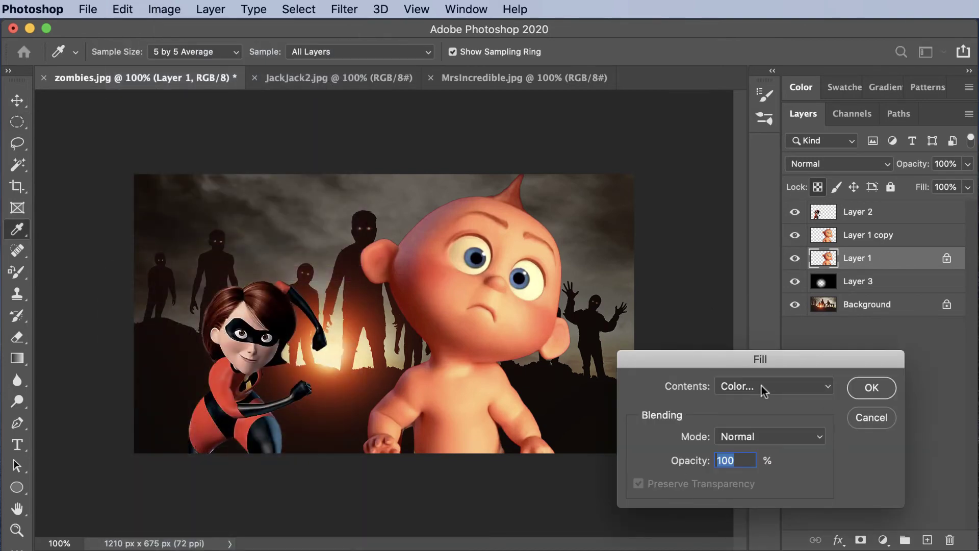
pyautogui.click(761, 386)
pyautogui.click(761, 386)
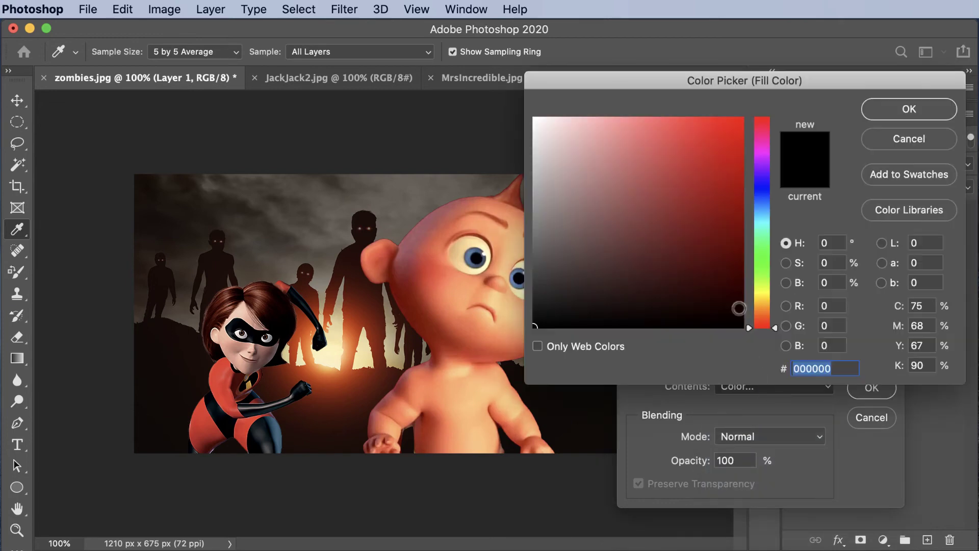
pyautogui.click(872, 104)
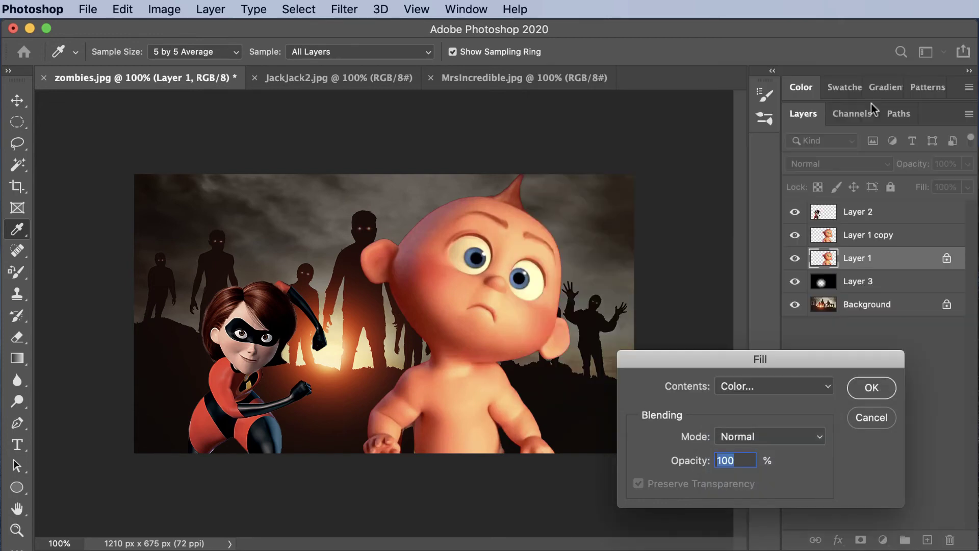
pyautogui.click(875, 385)
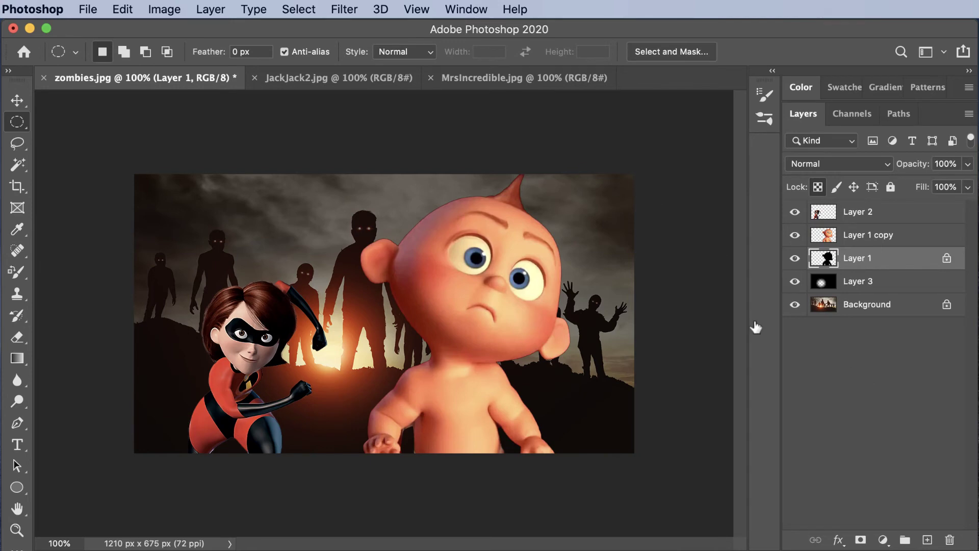
# Check the stacking so the black Layer 1 sits beneath the coloured copy, then ready the Move tool
pyautogui.click(875, 238)
pyautogui.click(868, 257)
pyautogui.moveTo(882, 260); pyautogui.dragTo(878, 235)
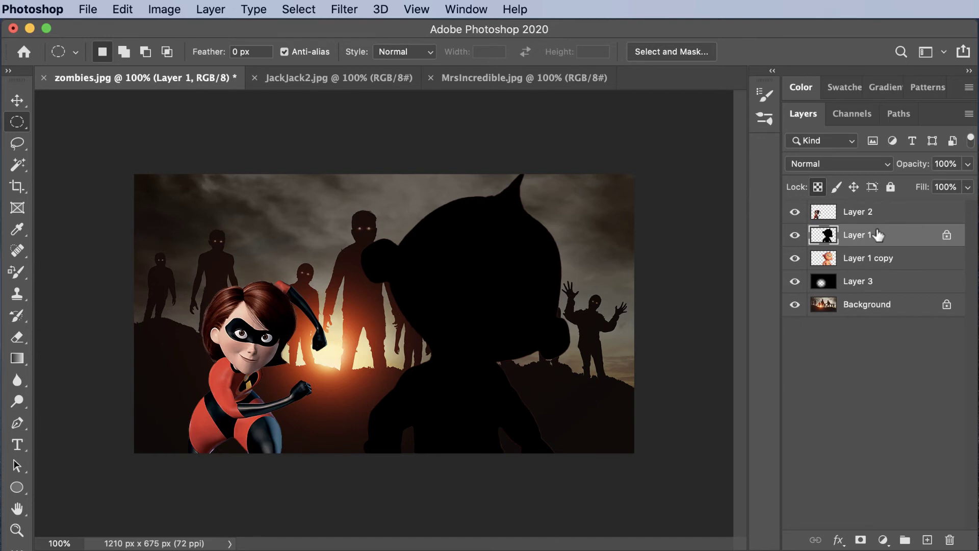
pyautogui.moveTo(878, 235); pyautogui.dragTo(882, 264)
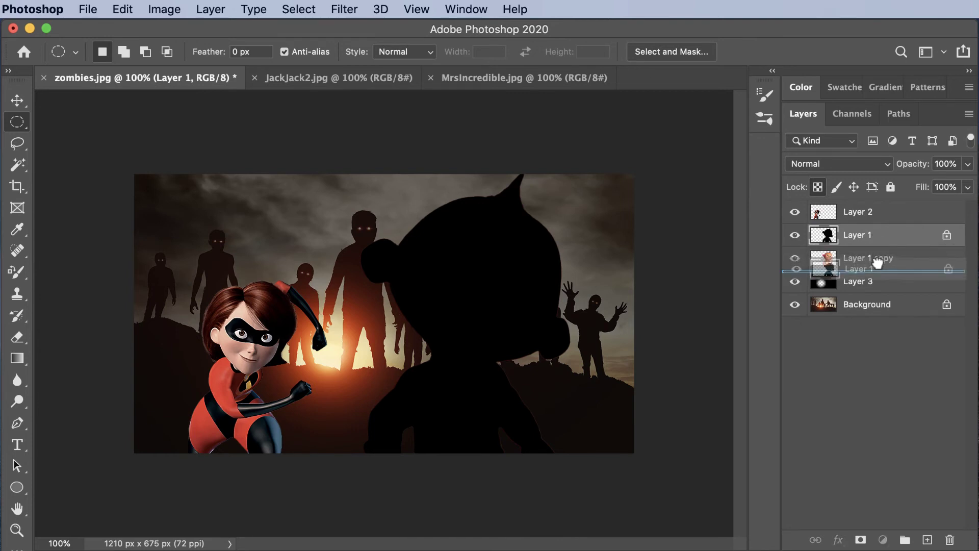
pyautogui.press('v')
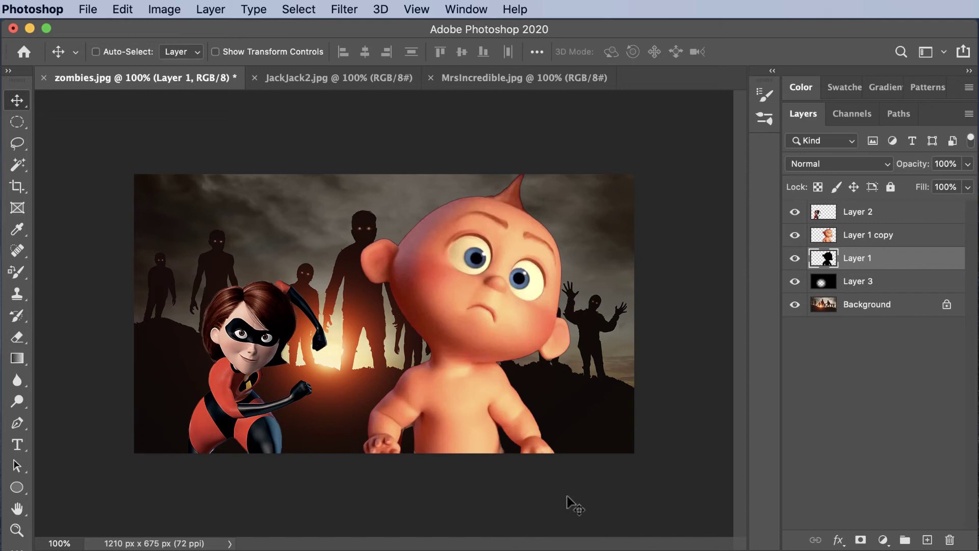
# Shift the black silhouette left so it shows as a dark shadow behind Jack-Jack
pyautogui.moveTo(640, 400); pyautogui.dragTo(605, 397)
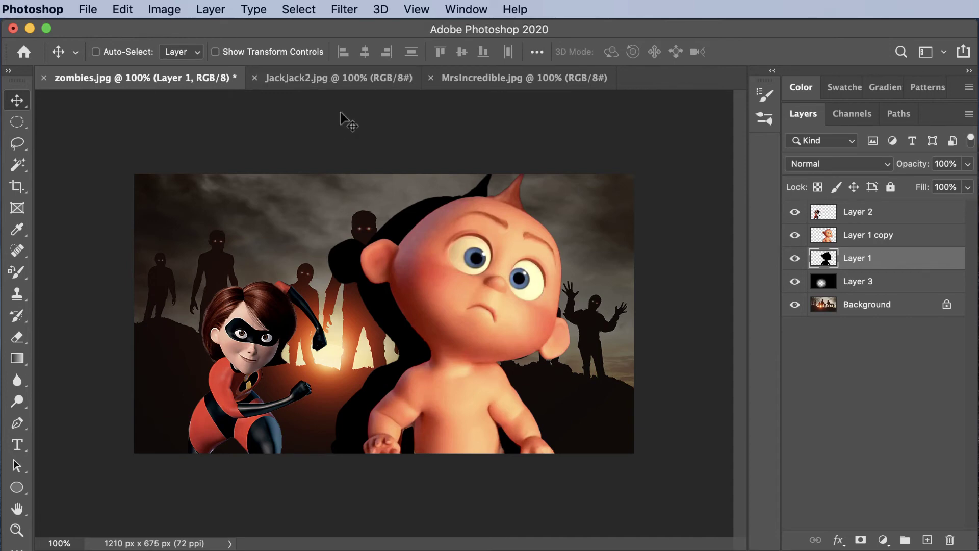
pyautogui.click(341, 10)
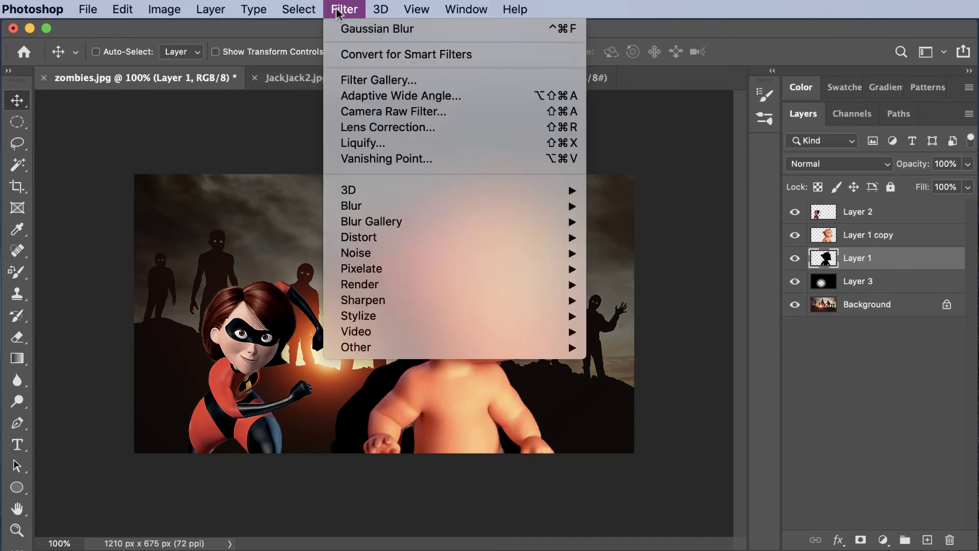
pyautogui.moveTo(351, 207)
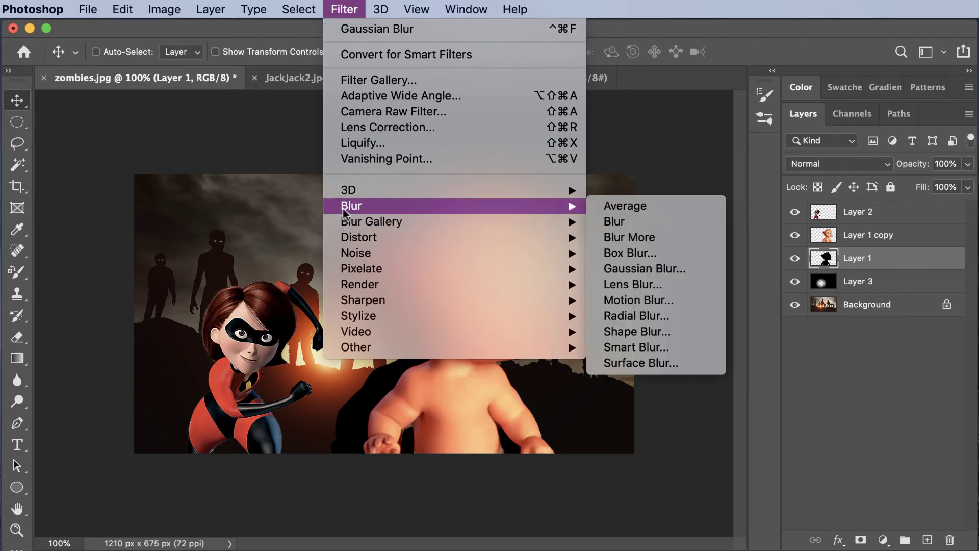
# Apply a Gaussian Blur of about 50 pixels radius to the black shadow Layer 1
pyautogui.click(665, 267)
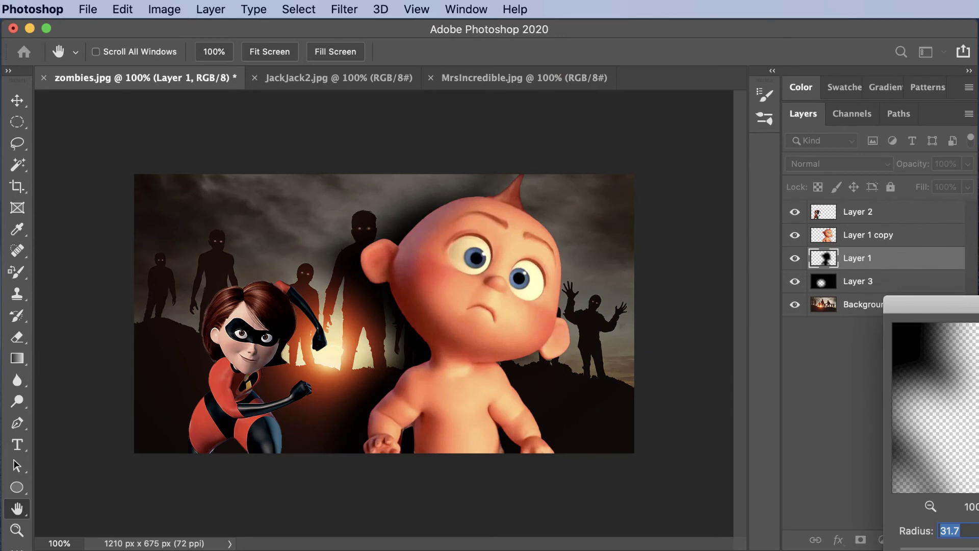
pyautogui.moveTo(956, 305); pyautogui.dragTo(672, 269)
pyautogui.moveTo(691, 520)
pyautogui.mouseDown()
pyautogui.moveTo(636, 523)
pyautogui.moveTo(681, 521)
pyautogui.mouseUp()
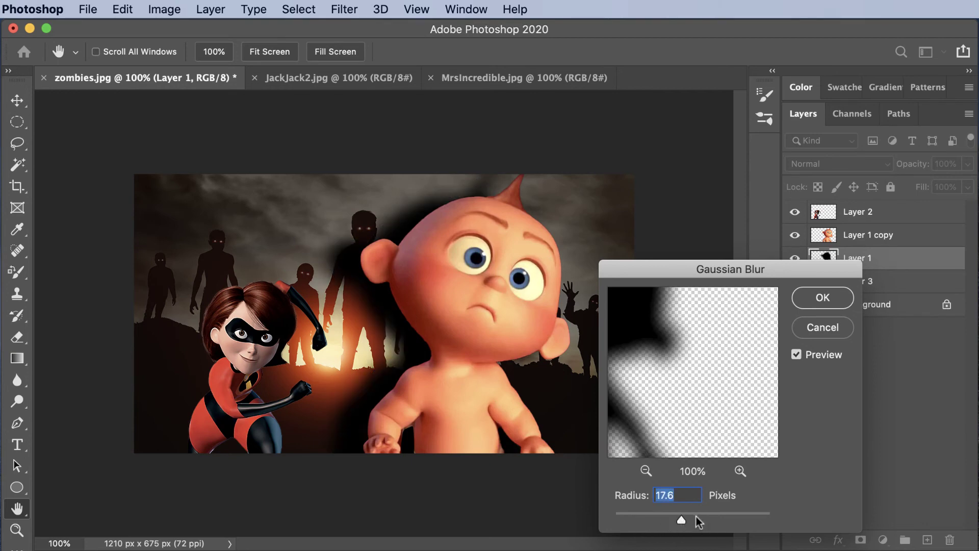
pyautogui.moveTo(698, 521); pyautogui.dragTo(701, 519)
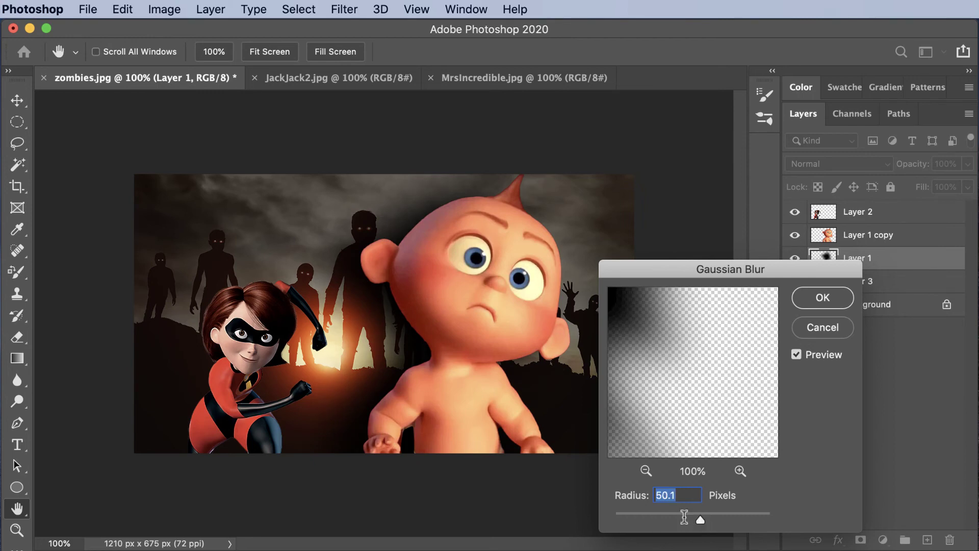
pyautogui.moveTo(665, 269)
pyautogui.mouseDown()
pyautogui.moveTo(645, 387)
pyautogui.moveTo(661, 315)
pyautogui.mouseUp()
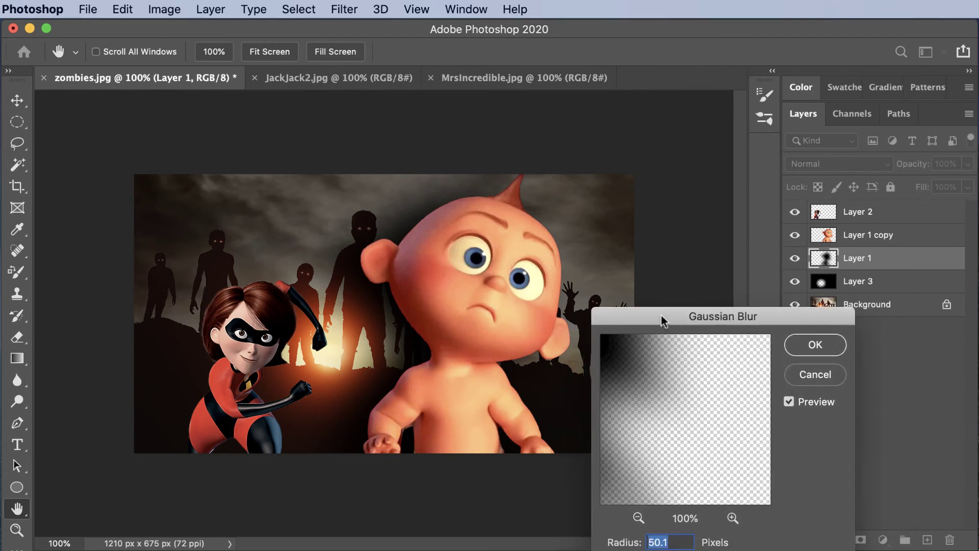
pyautogui.click(815, 346)
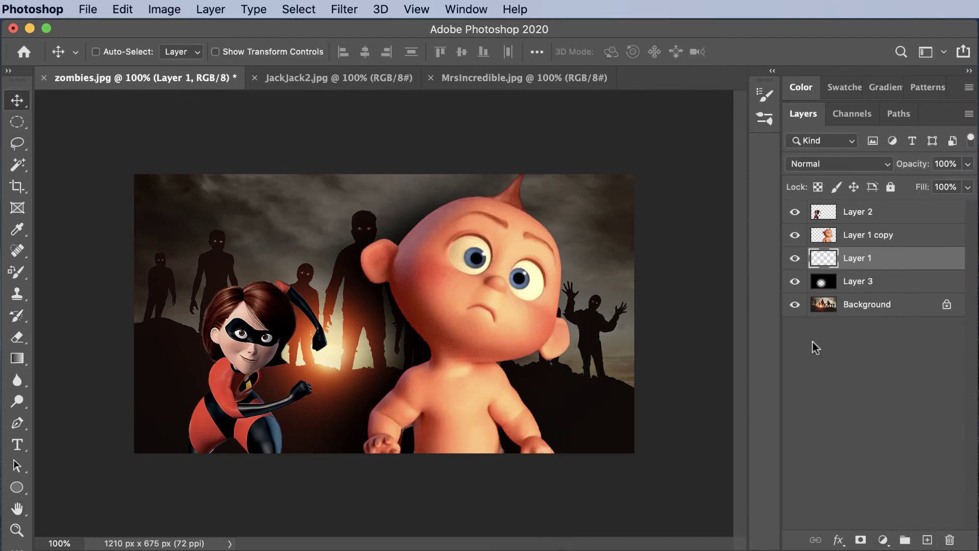
# Lower the blurred shadow Layer 1's opacity to about 26%
pyautogui.click(970, 168)
pyautogui.click(908, 183)
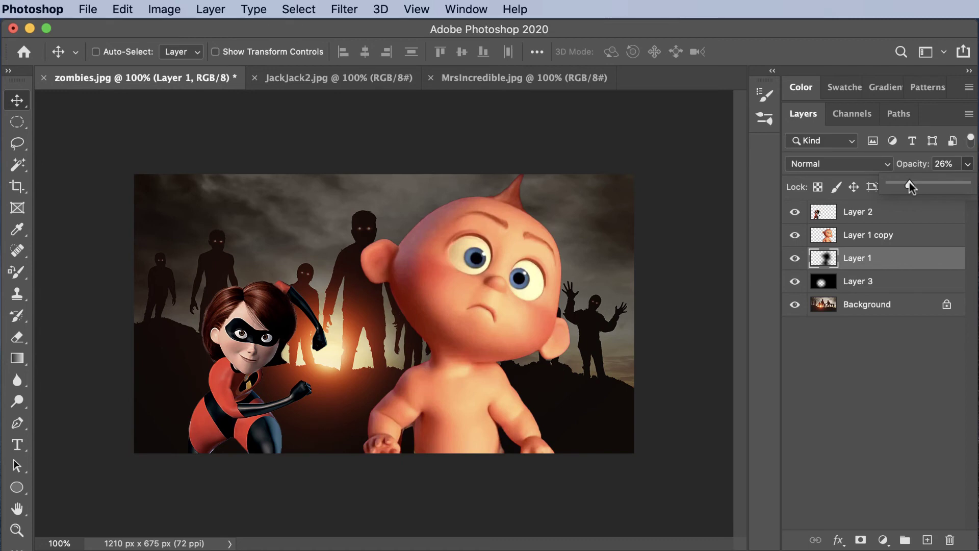
pyautogui.click(888, 261)
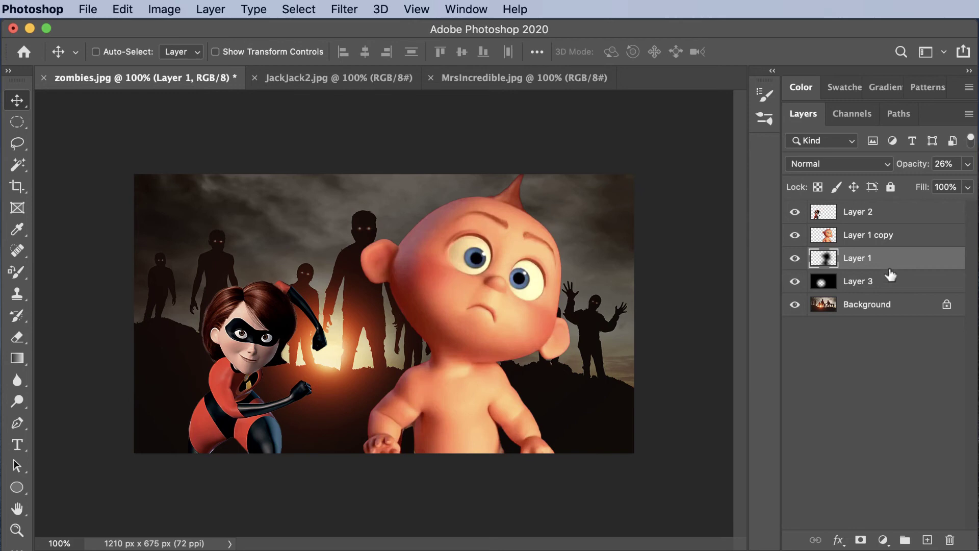
pyautogui.click(301, 14)
pyautogui.click(292, 6)
pyautogui.click(291, 6)
pyautogui.click(873, 235)
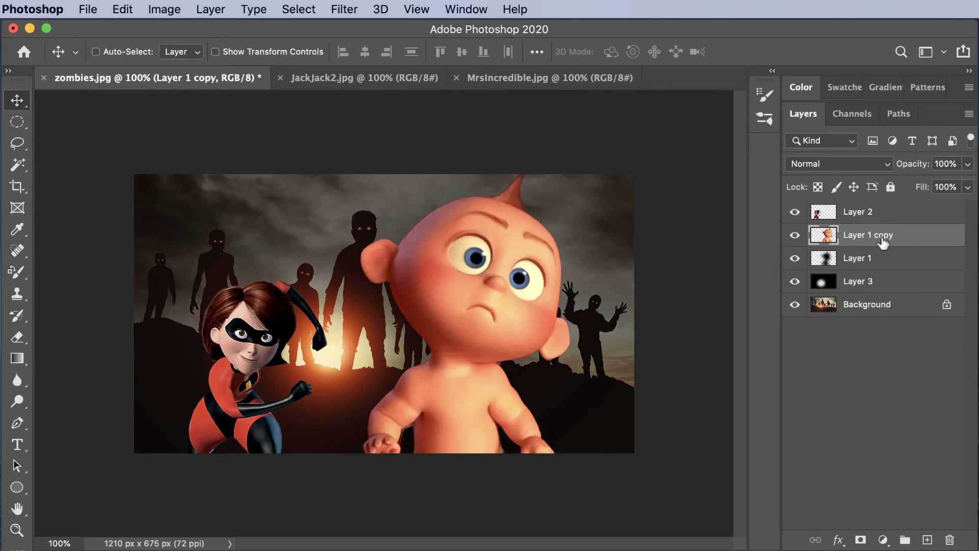
pyautogui.click(291, 6)
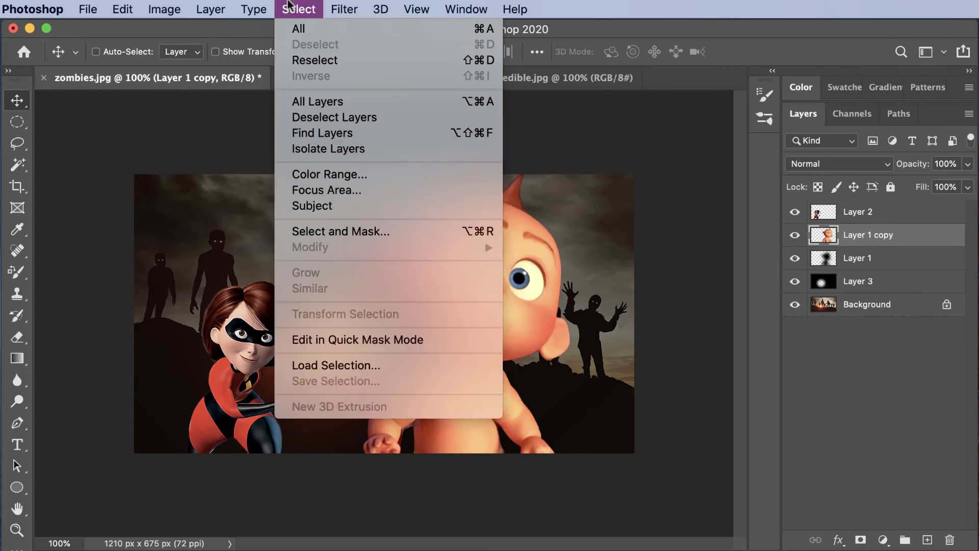
pyautogui.click(377, 365)
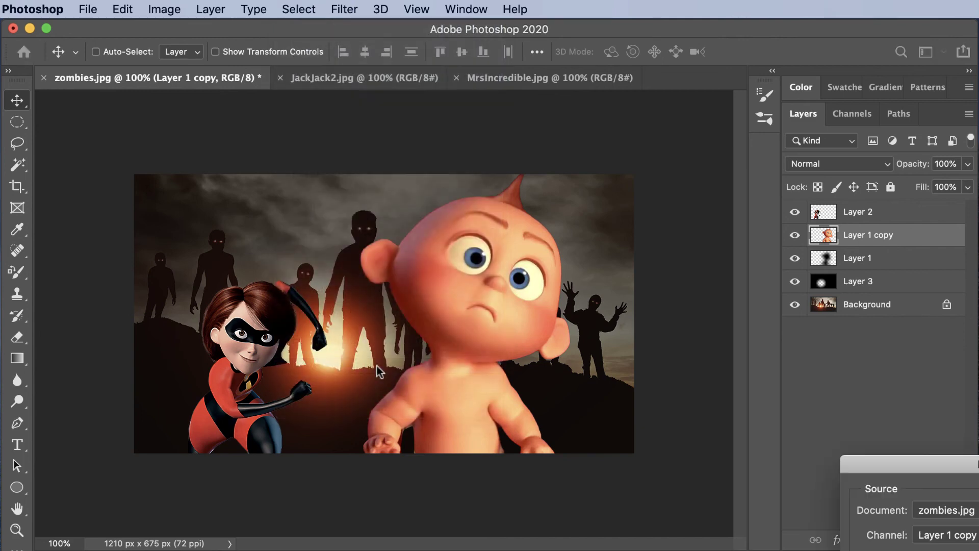
pyautogui.moveTo(910, 463); pyautogui.dragTo(771, 326)
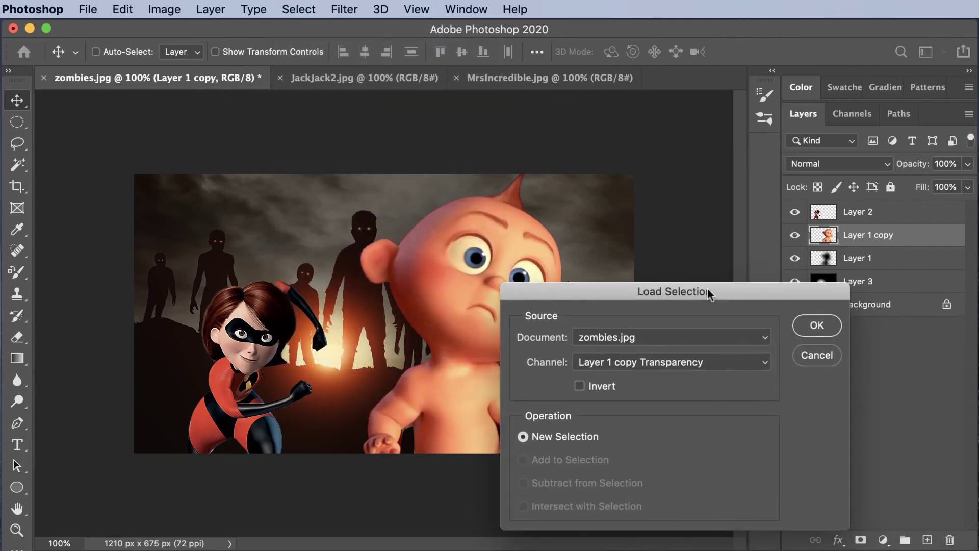
pyautogui.click(814, 324)
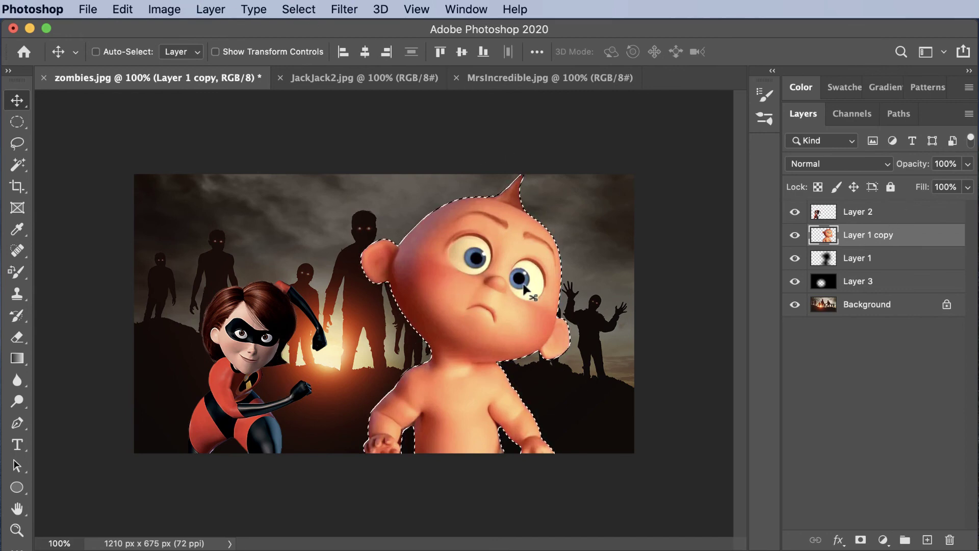
pyautogui.click(295, 8)
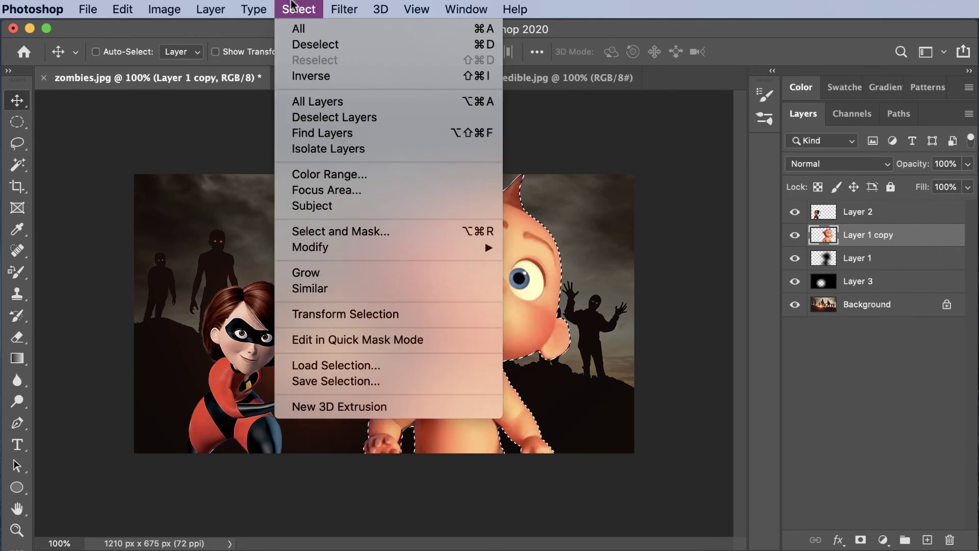
pyautogui.click(301, 78)
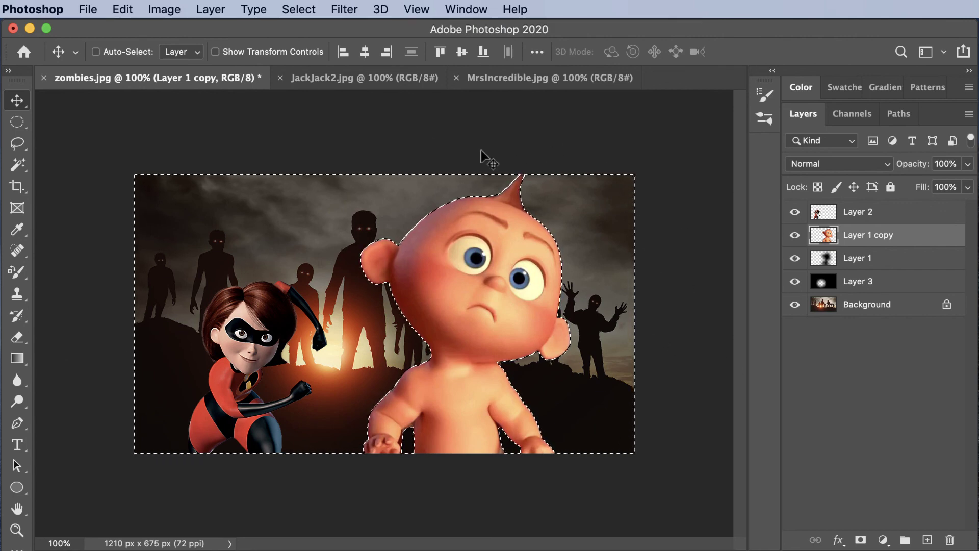
pyautogui.click(295, 5)
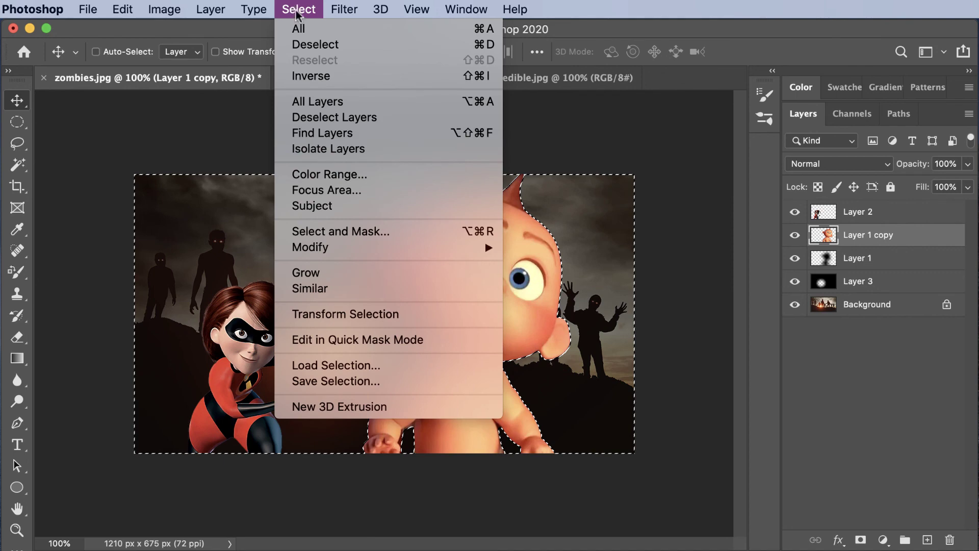
pyautogui.click(293, 44)
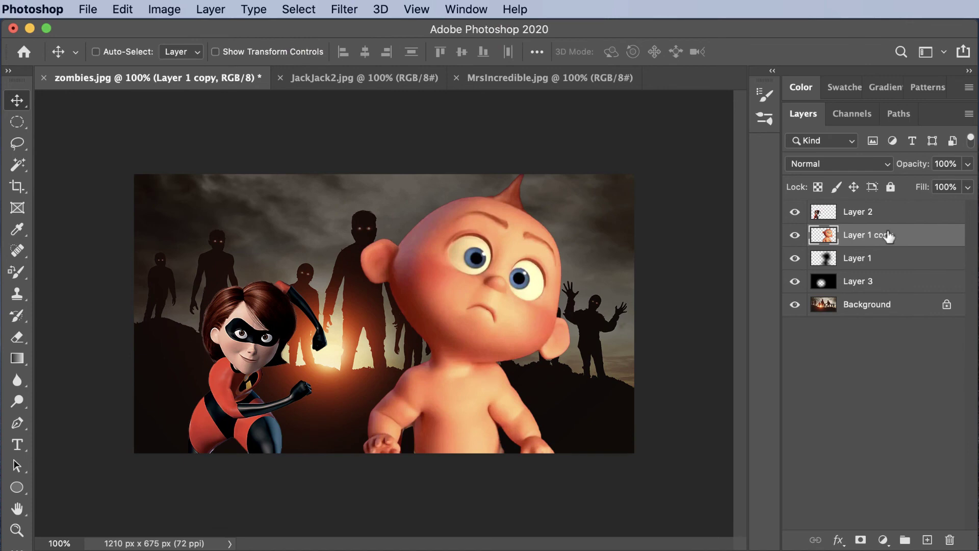
# Reselect the previous selection and invert it so only Jack-Jack's figure is selected
pyautogui.click(295, 8)
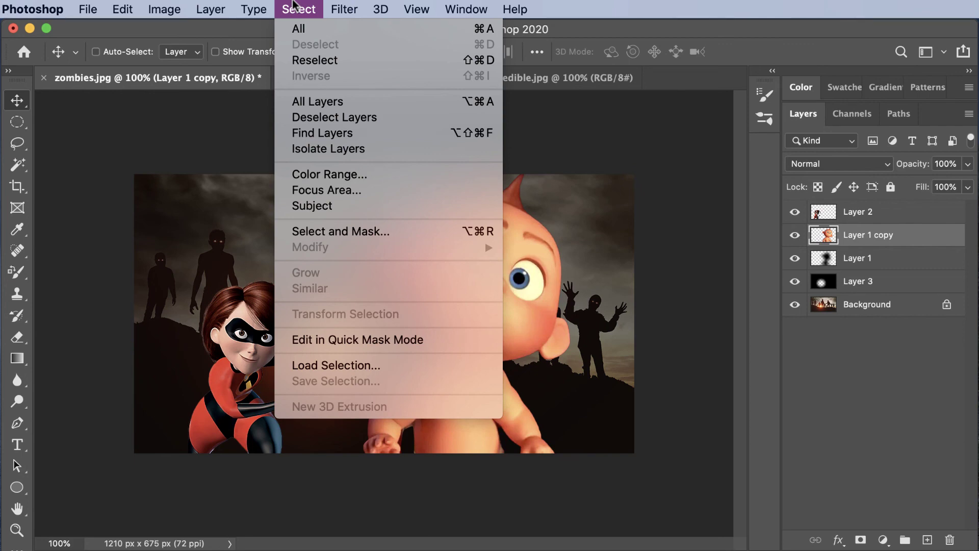
pyautogui.click(304, 61)
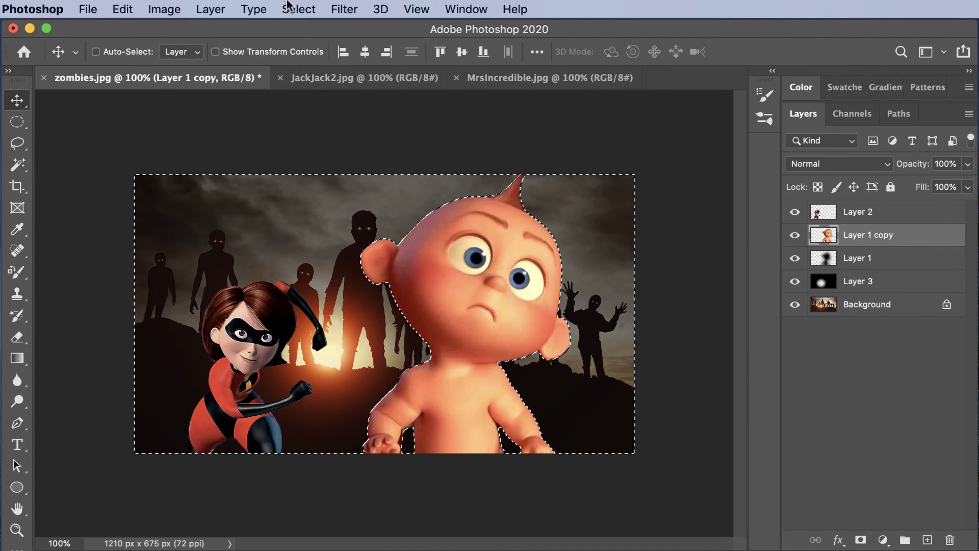
pyautogui.click(294, 9)
pyautogui.click(297, 77)
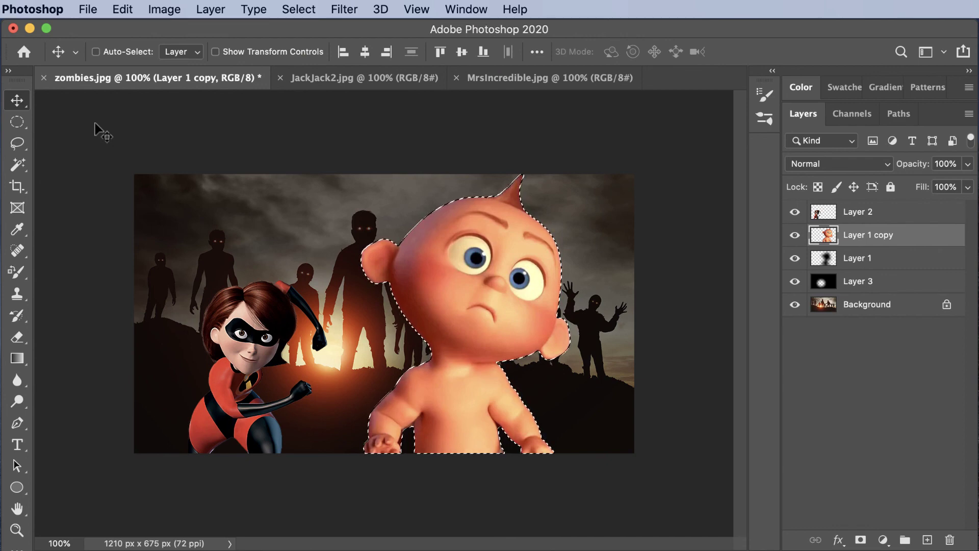
# Contract the selection around Jack-Jack by 20 pixels via Select > Modify > Contract
pyautogui.click(304, 10)
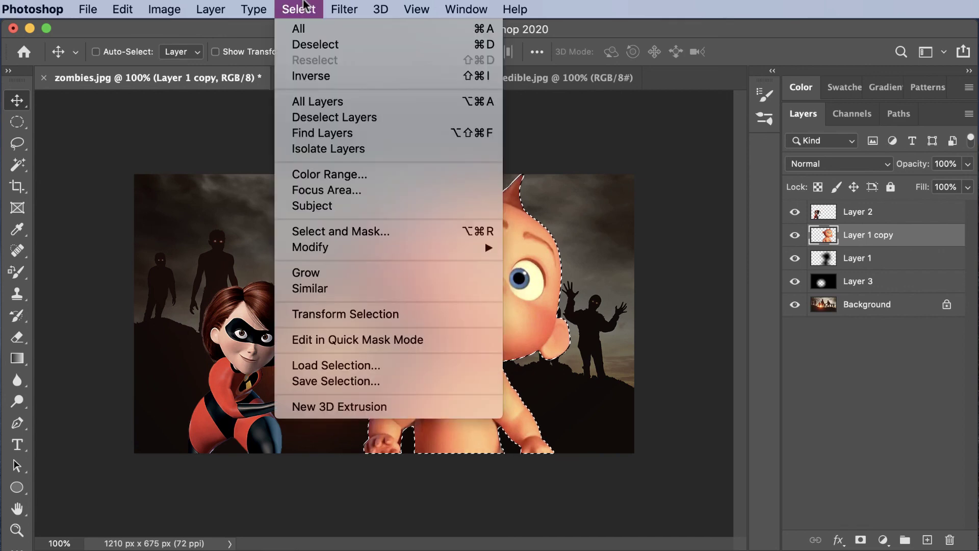
pyautogui.moveTo(311, 247)
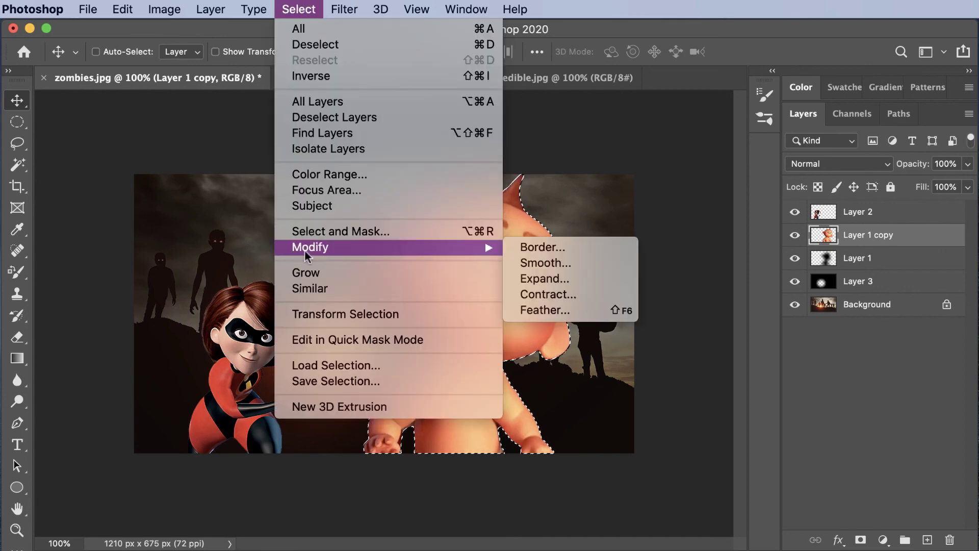
pyautogui.click(542, 297)
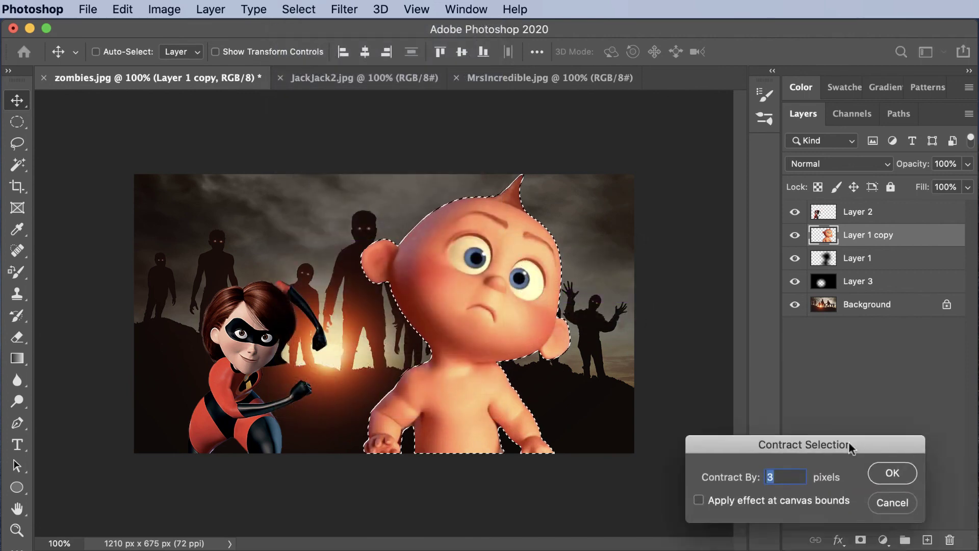
pyautogui.moveTo(852, 448); pyautogui.dragTo(643, 407)
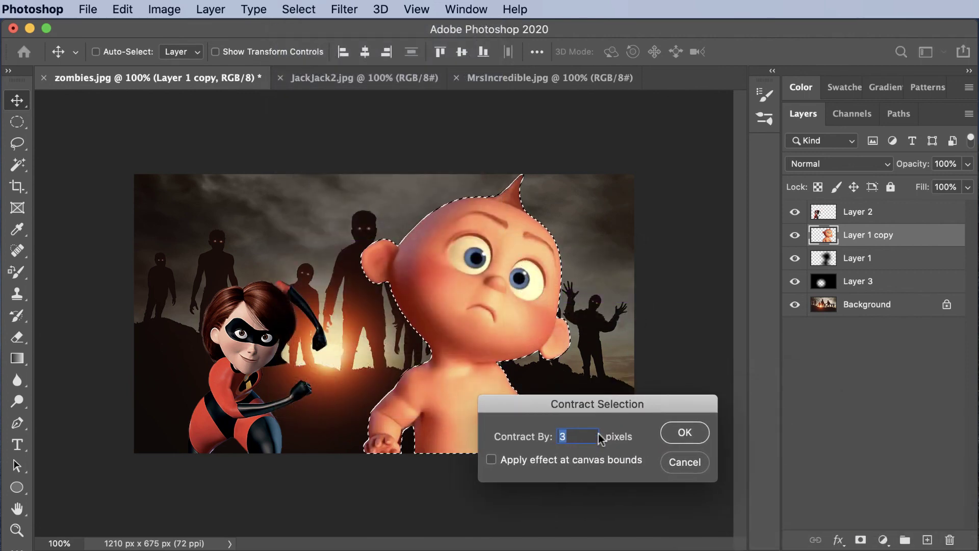
pyautogui.write('20')
pyautogui.press('Return')
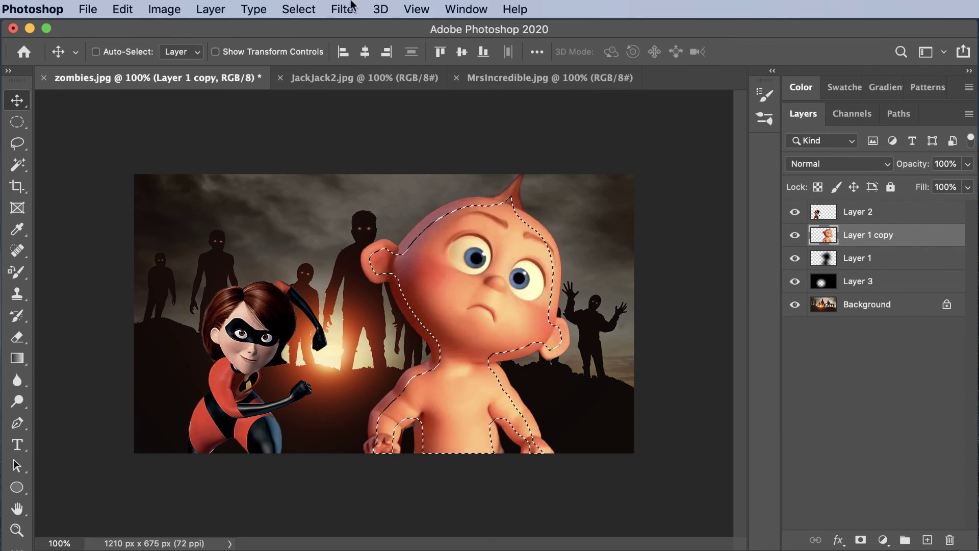
# Expand the selection outward around Jack-Jack, then deselect so nothing is selected
pyautogui.click(300, 10)
pyautogui.moveTo(309, 246)
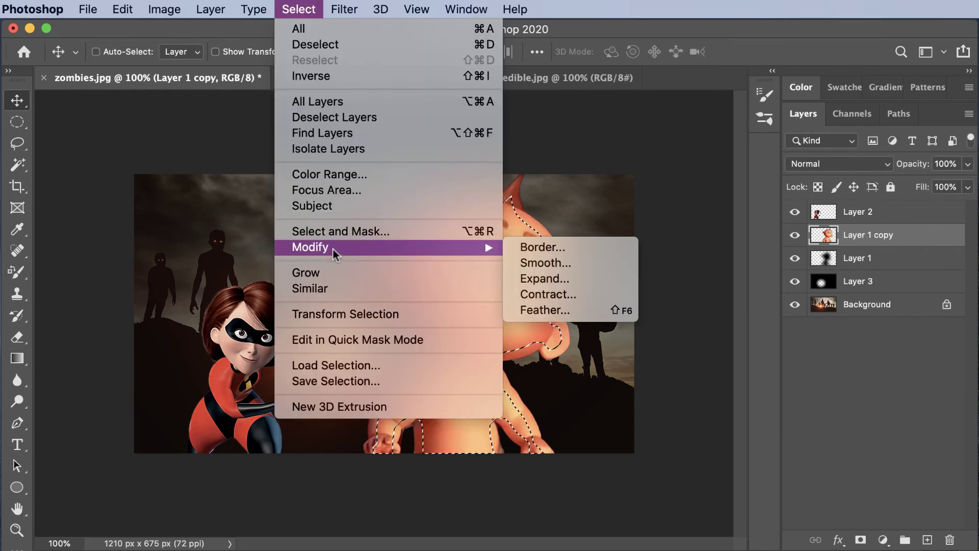
pyautogui.click(557, 283)
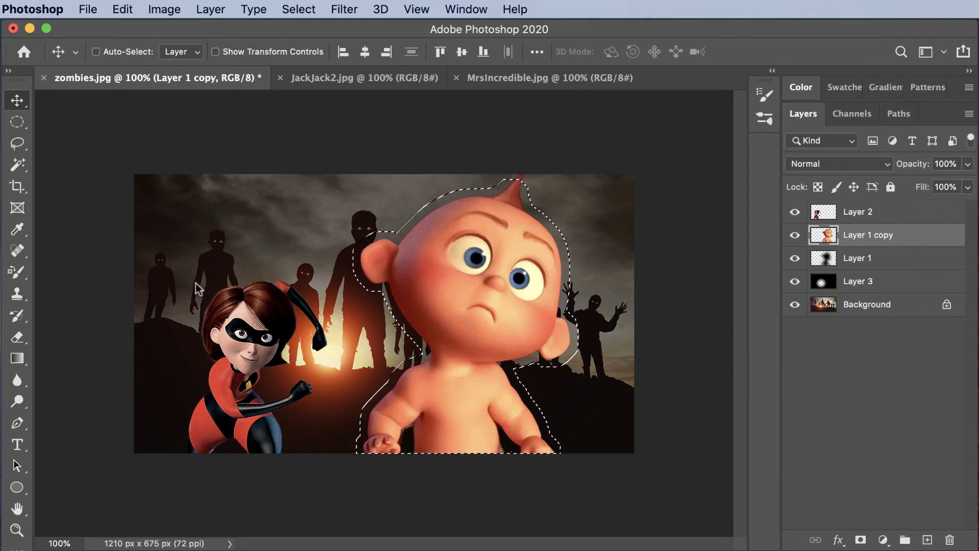
pyautogui.click(298, 9)
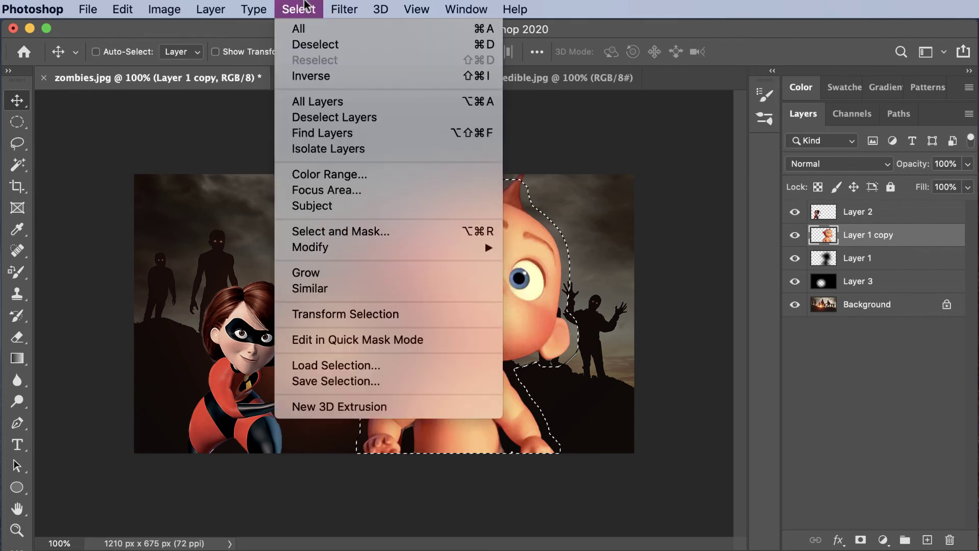
pyautogui.click(305, 46)
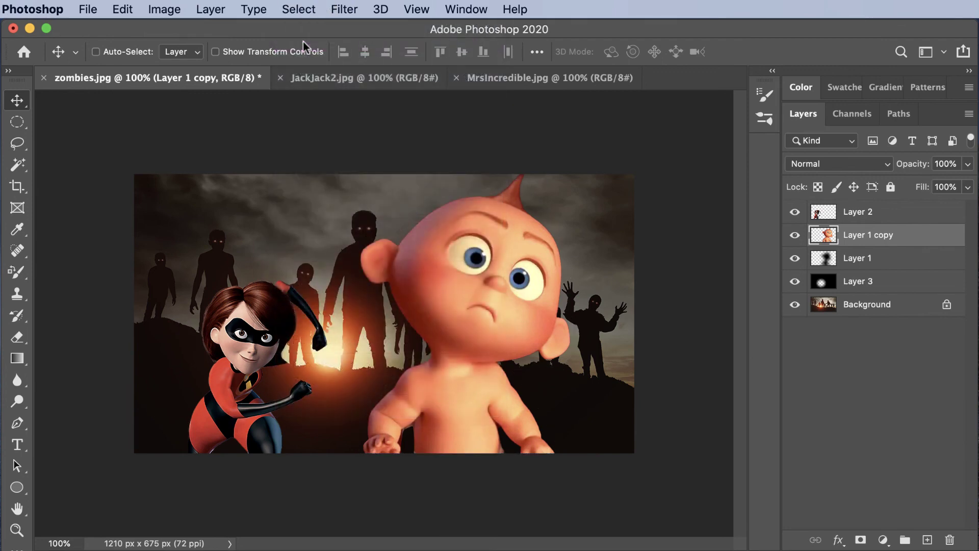